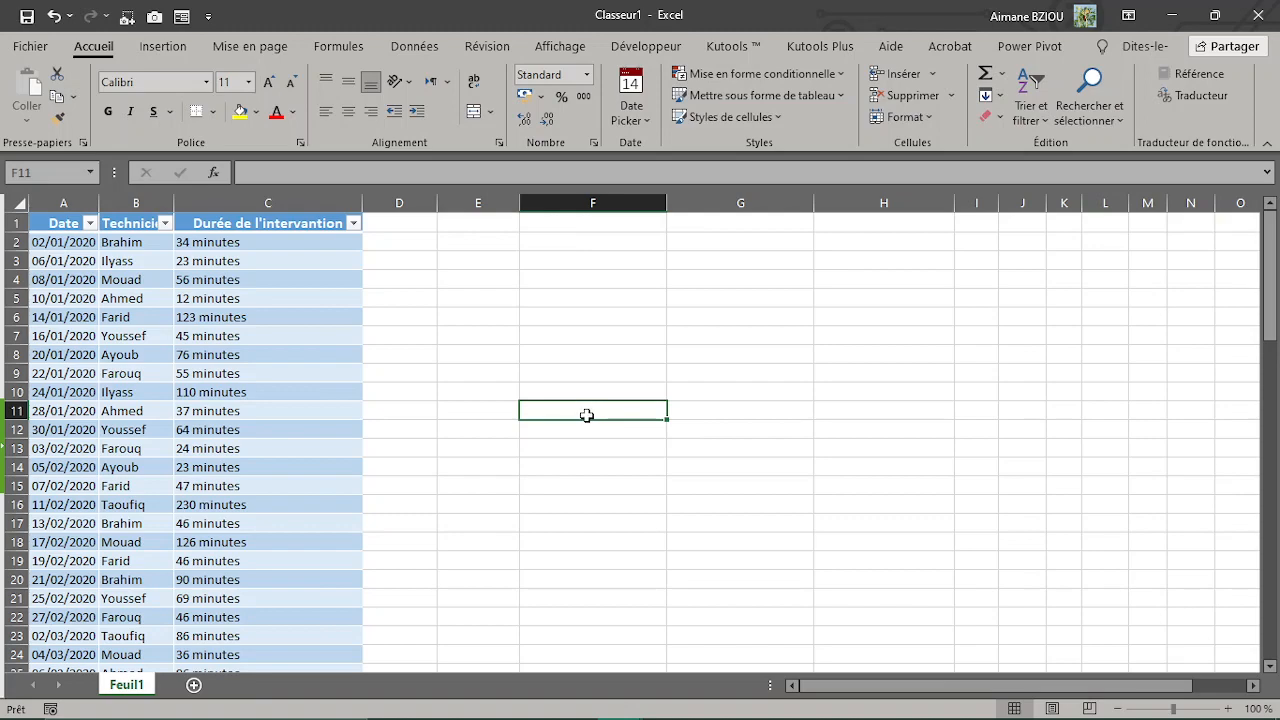
# Step: Insert a pivot table from the Tintervention table into the existing worksheet at cell E12 of Feuil1
pyautogui.click(294, 396)
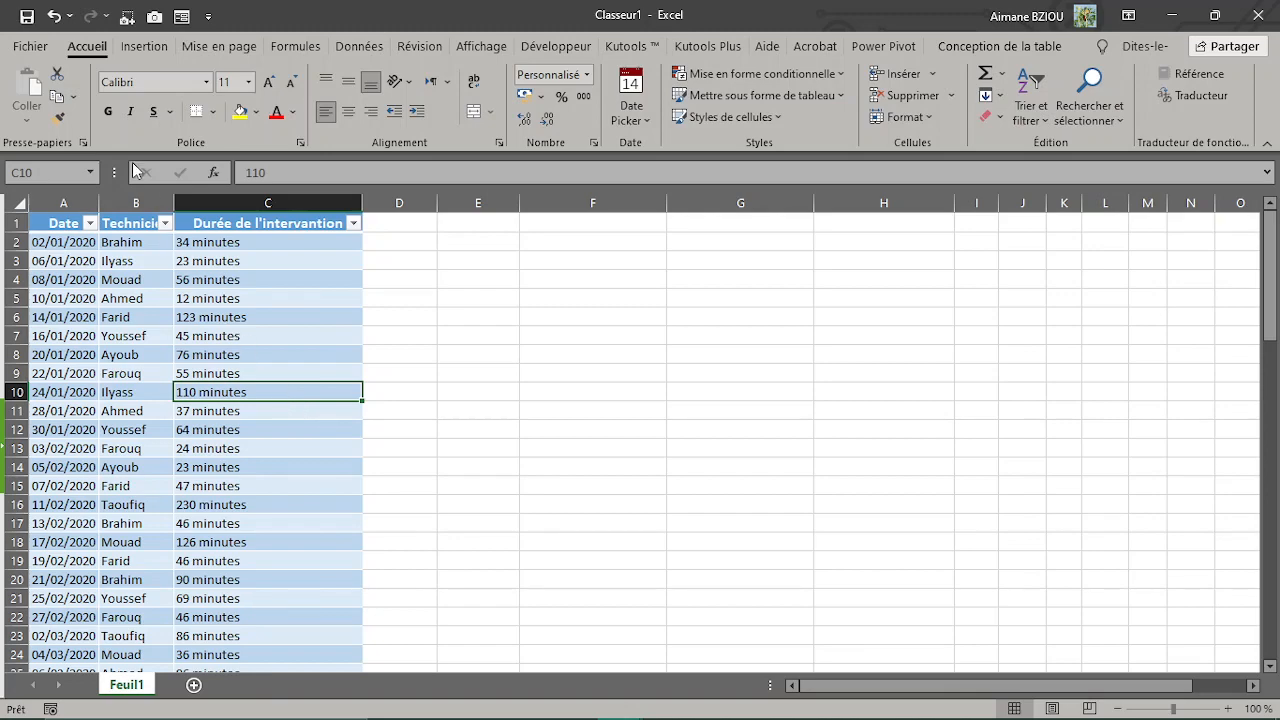
pyautogui.click(136, 50)
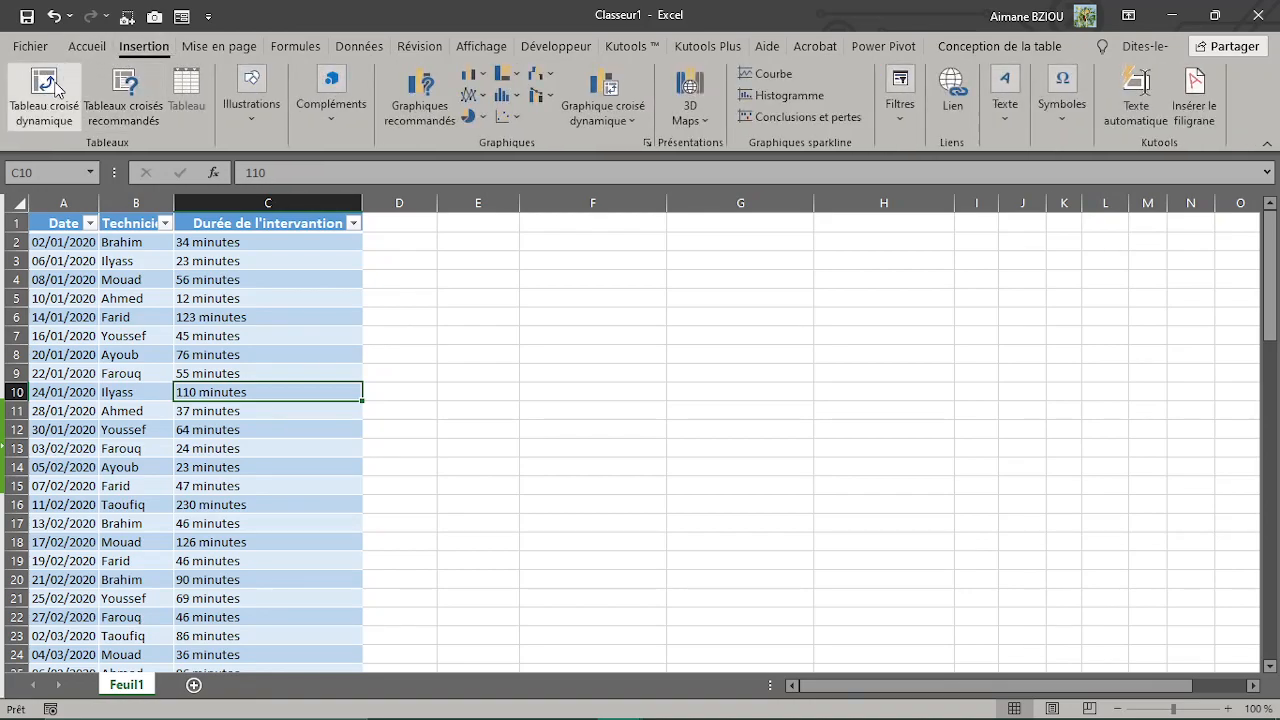
pyautogui.click(57, 88)
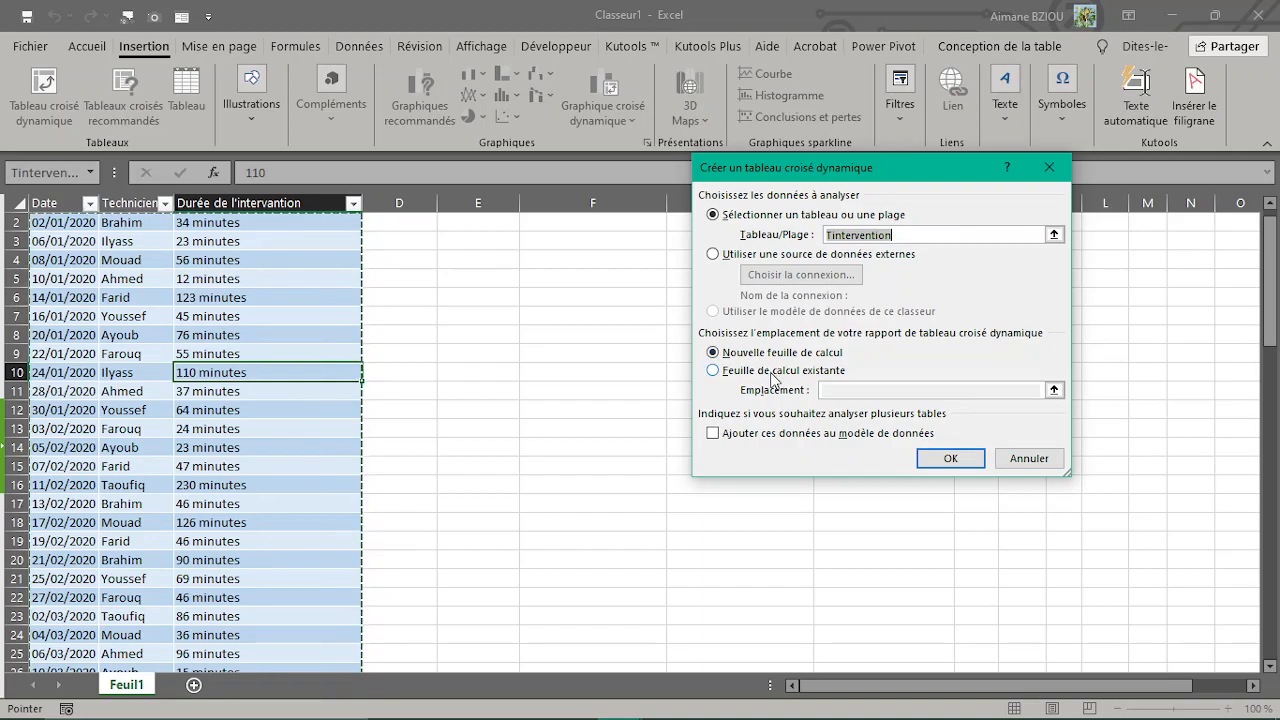
pyautogui.click(773, 372)
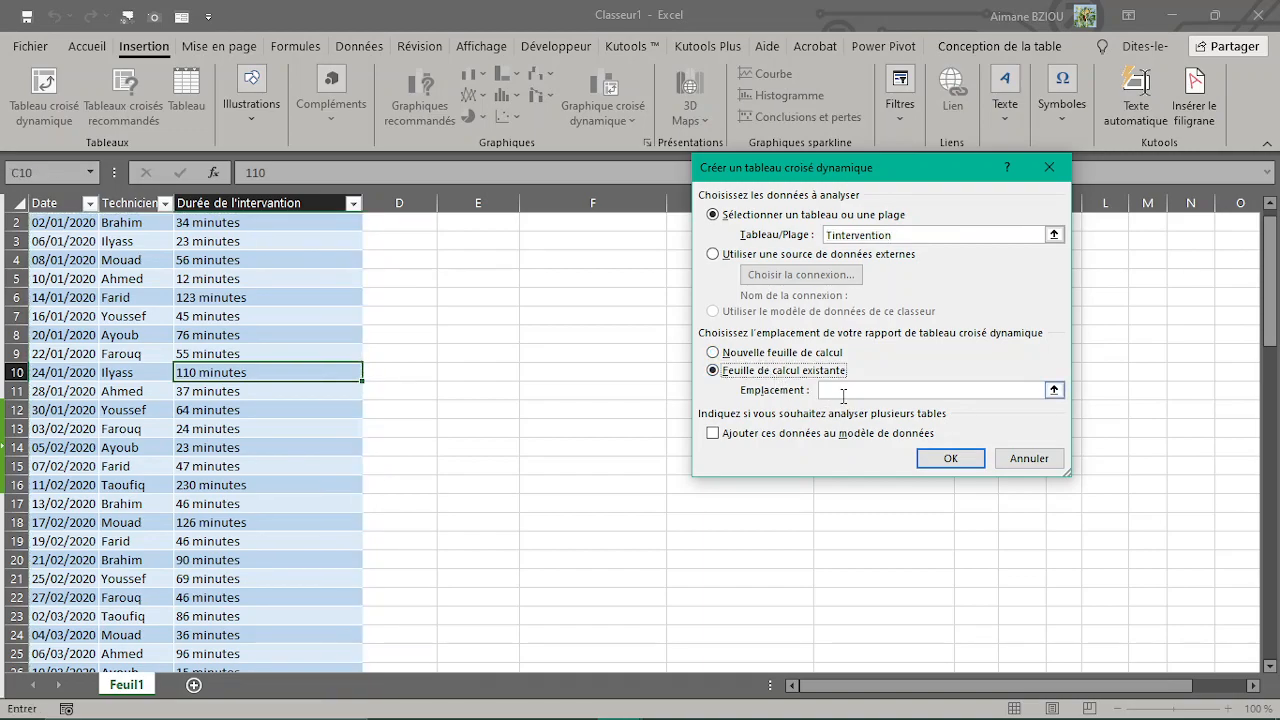
pyautogui.click(843, 392)
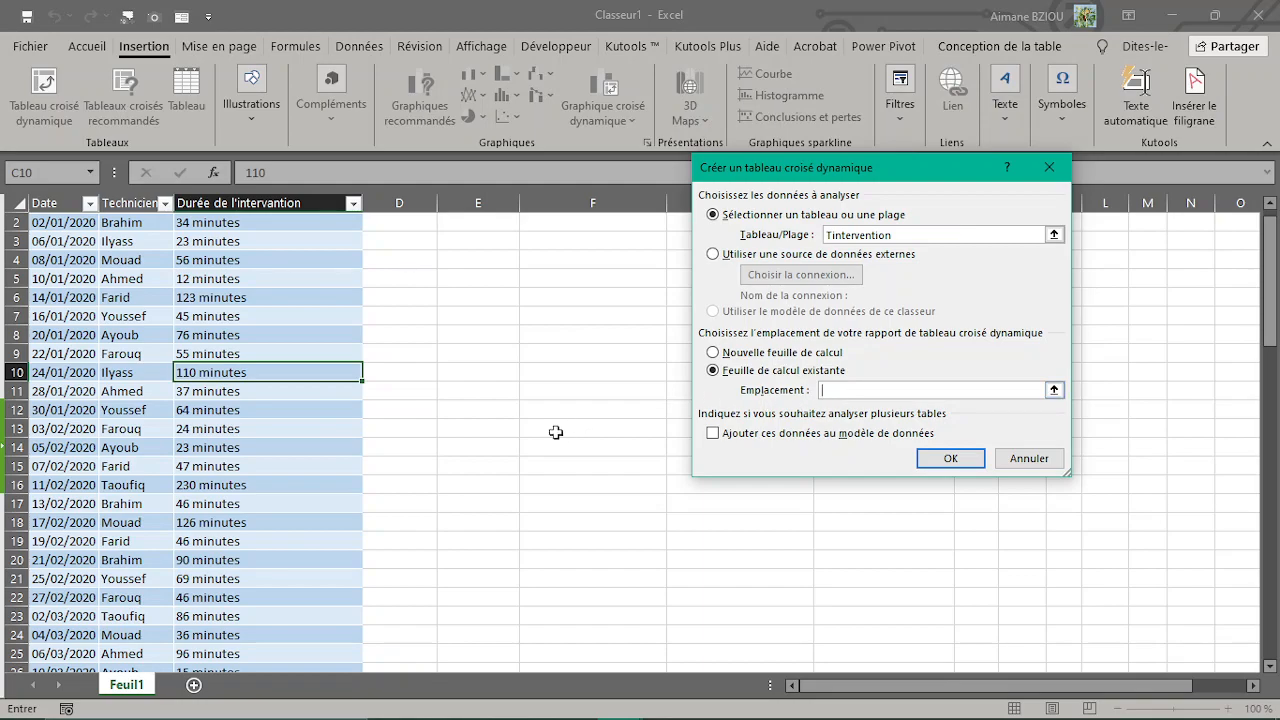
pyautogui.click(488, 414)
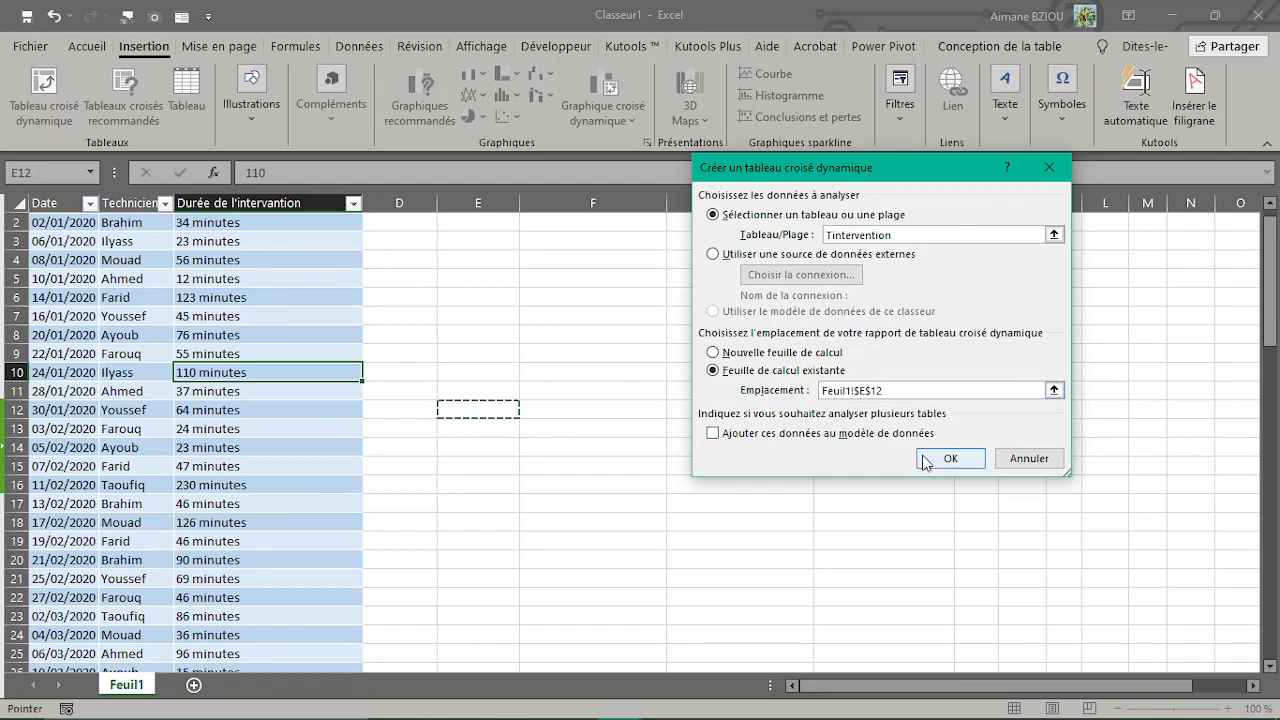
pyautogui.click(923, 460)
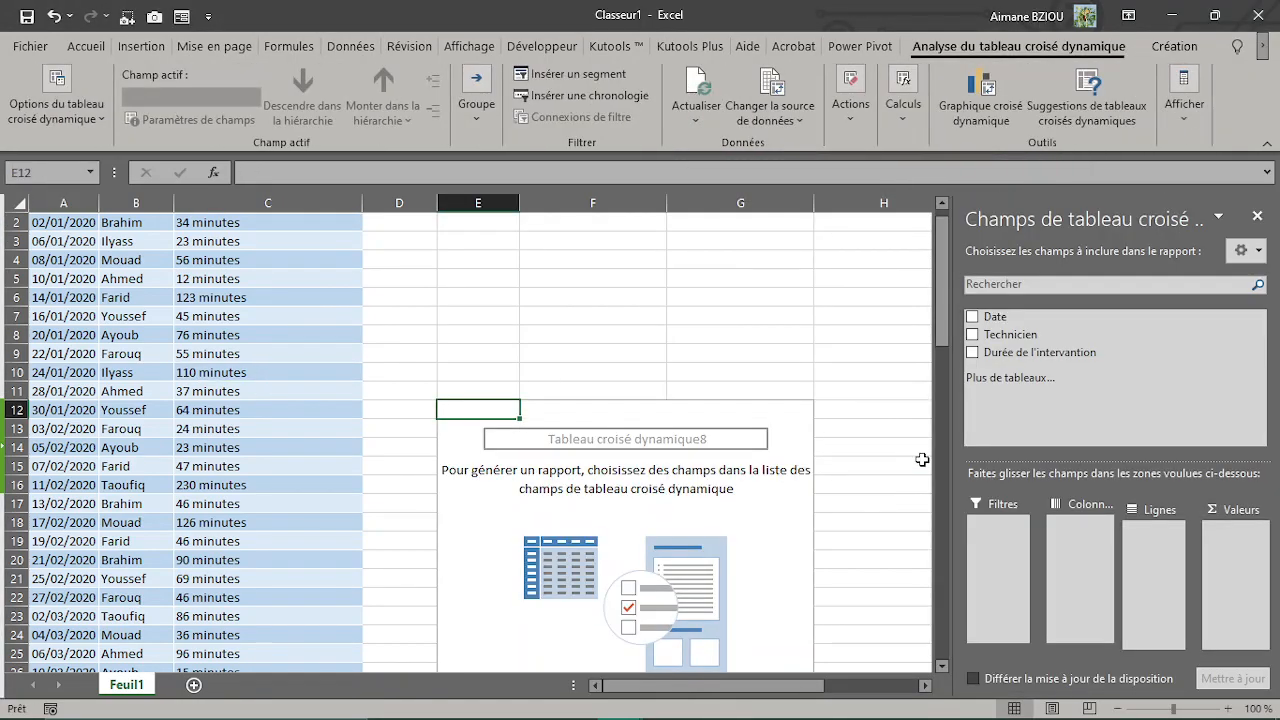
# Step: Rename the new pivot table as TCD Intervention
pyautogui.moveTo(944, 300); pyautogui.dragTo(944, 324)
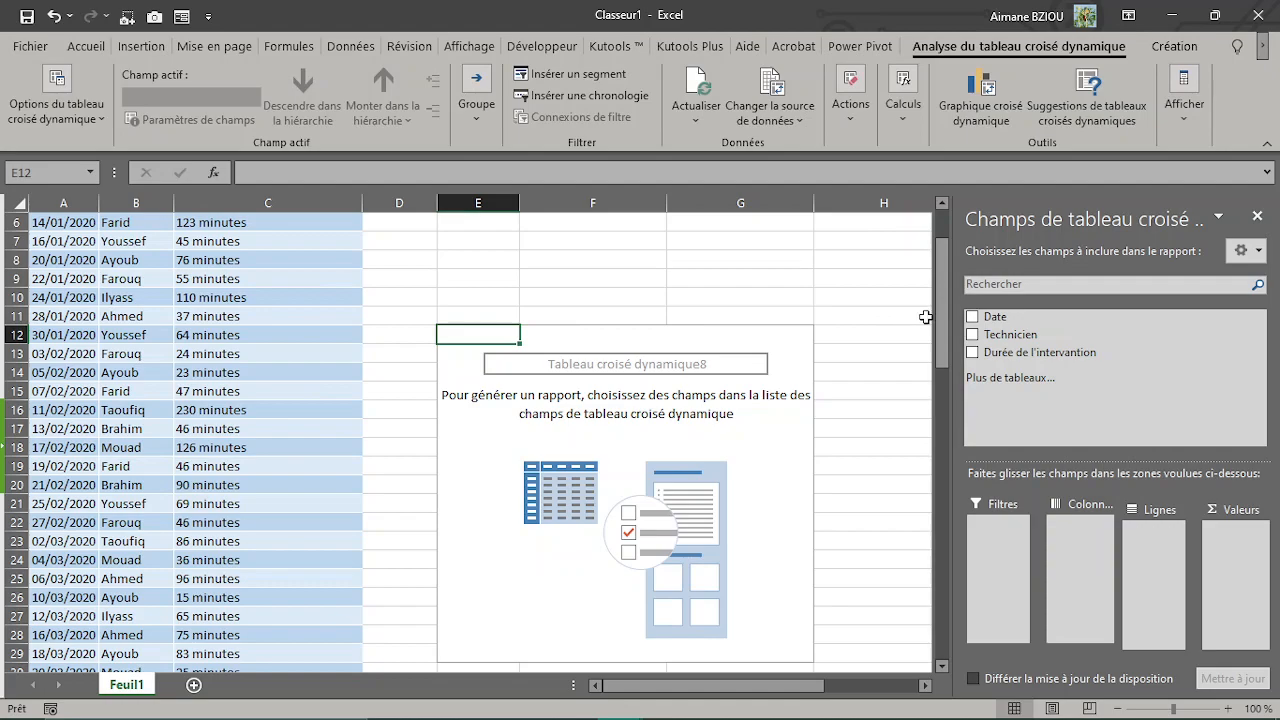
pyautogui.moveTo(943, 318); pyautogui.dragTo(945, 287)
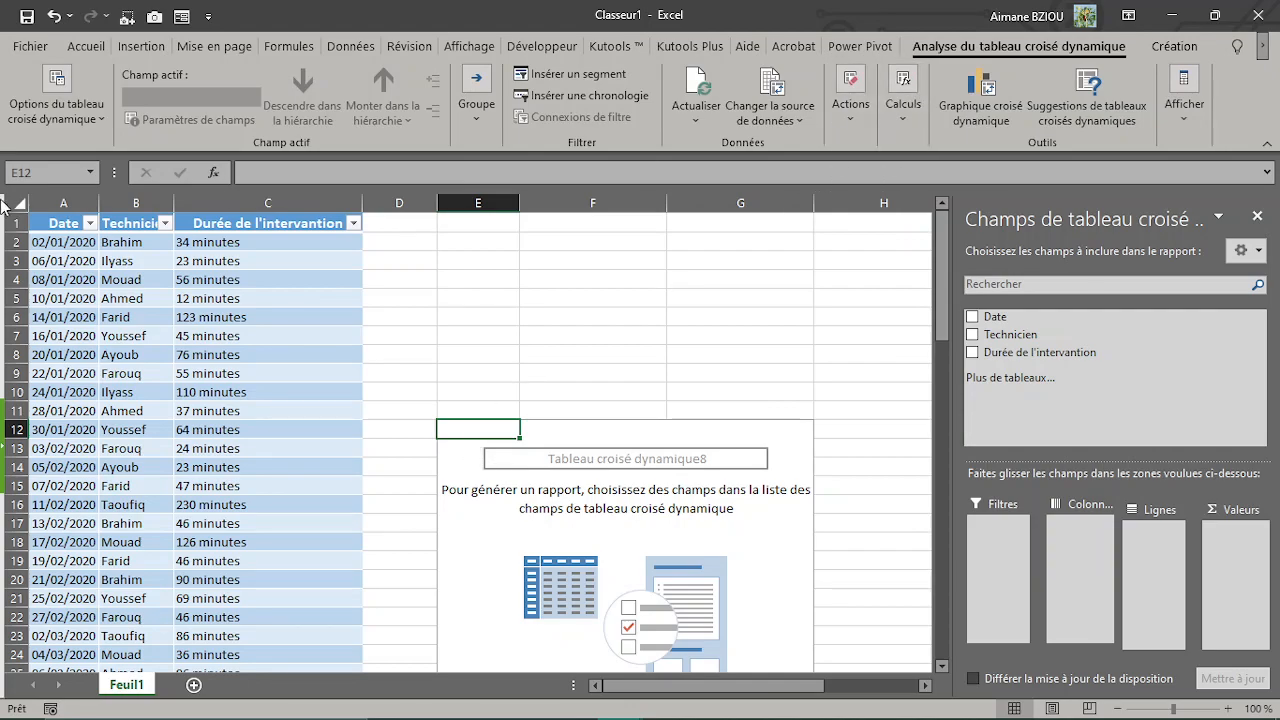
pyautogui.click(57, 123)
pyautogui.click(73, 186)
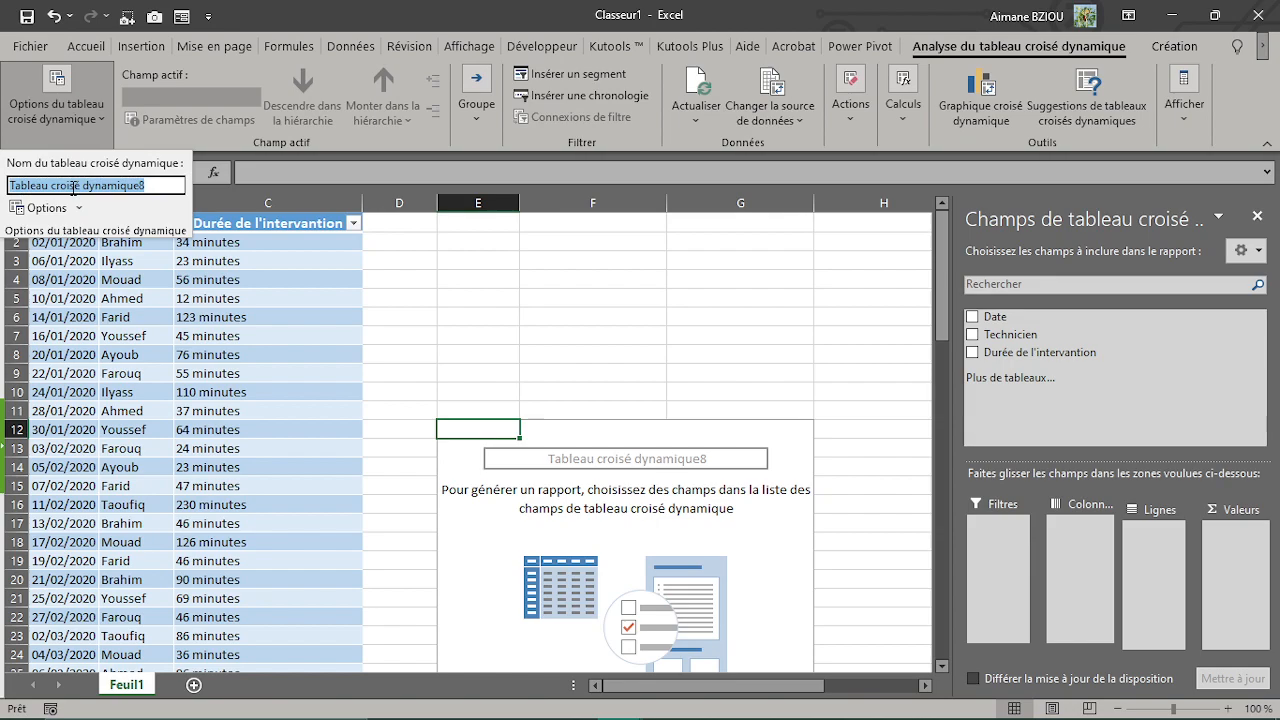
pyautogui.write('TCD')
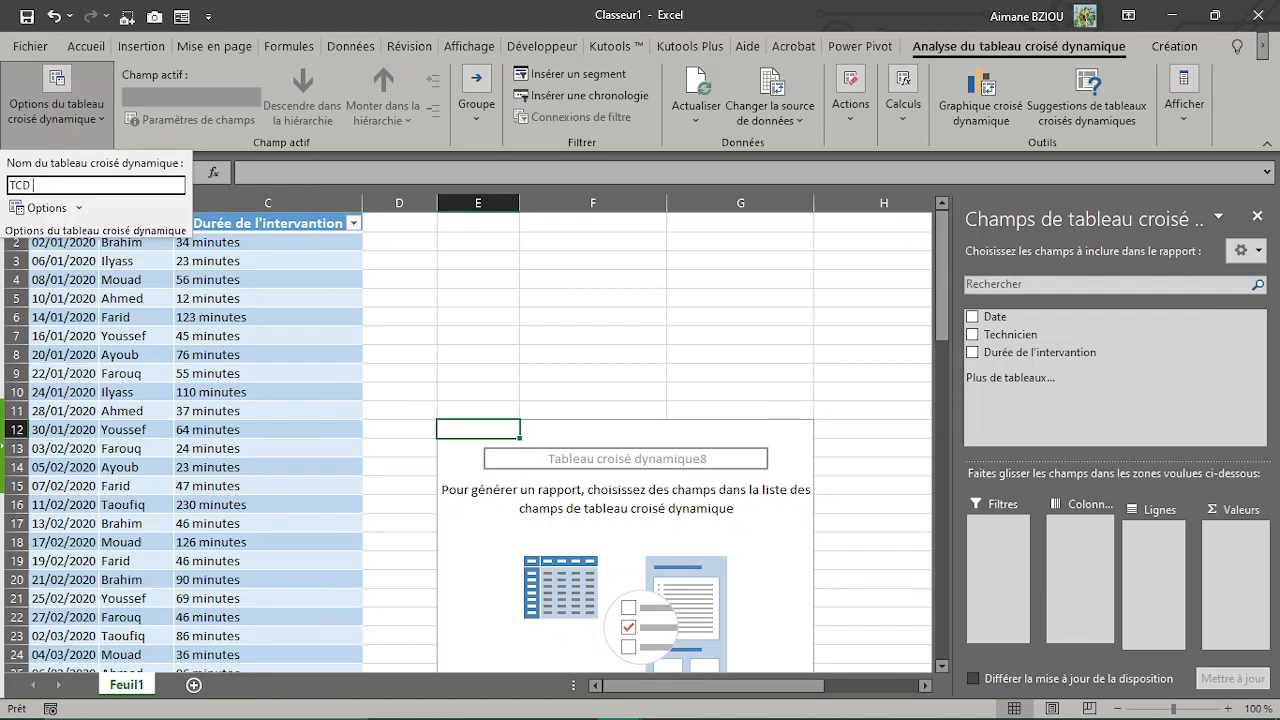
pyautogui.write(' Intervention')
pyautogui.press('Return')
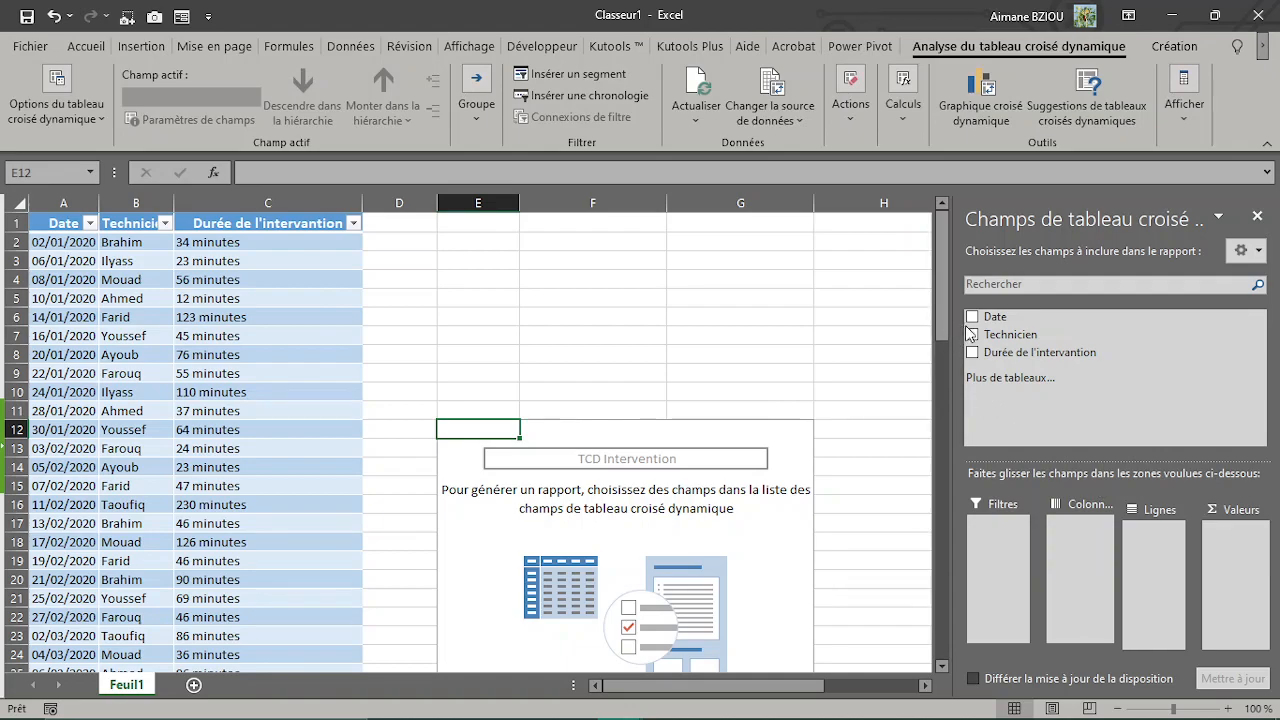
# Step: Place the Technicien field in the pivot table's rows and Durée de l'intervantion in its values
pyautogui.moveTo(1005, 337); pyautogui.dragTo(1154, 545)
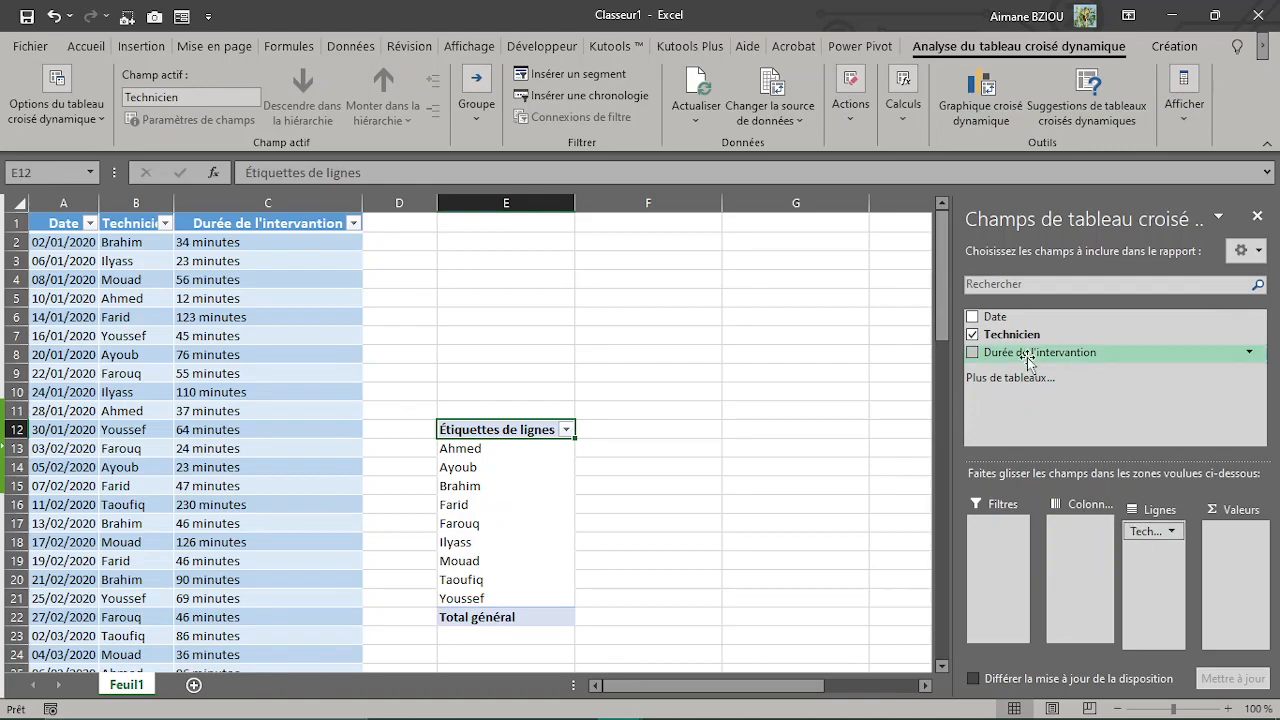
pyautogui.moveTo(1030, 362); pyautogui.dragTo(1247, 549)
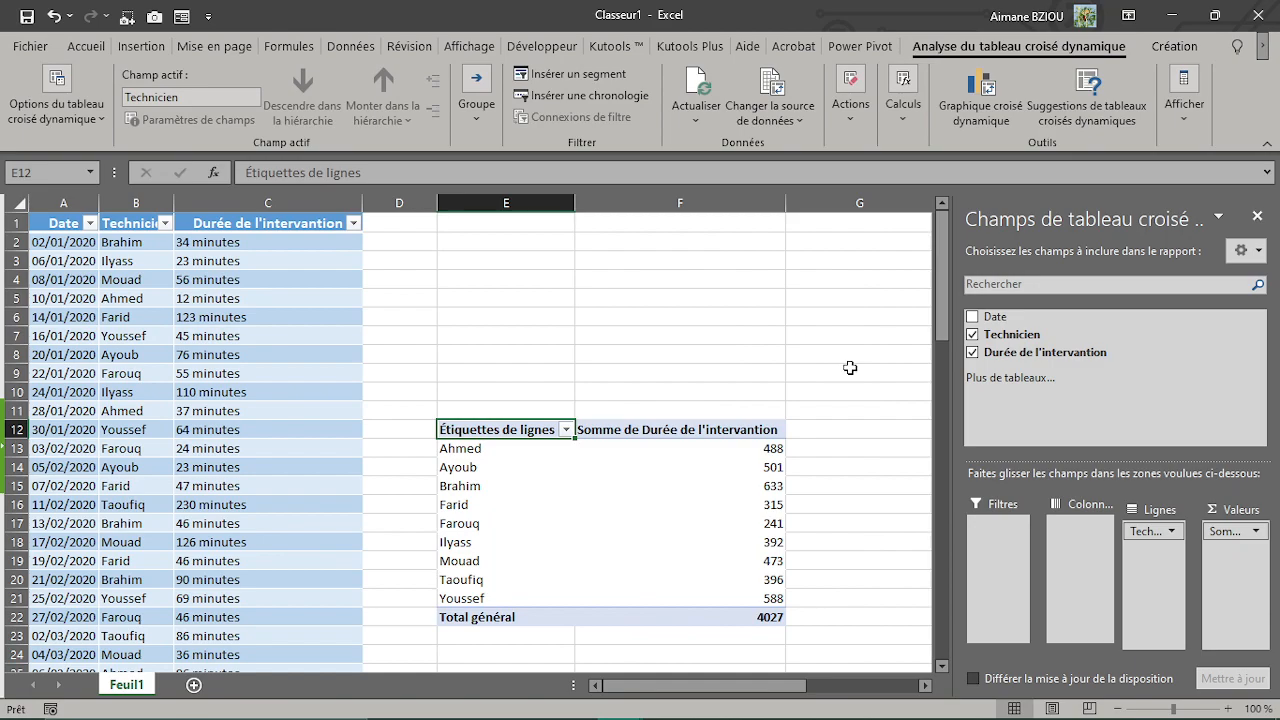
# Step: Apply the custom number format Standard "minutes" to the pivot table's duration values in F13:F22, including the grand total
pyautogui.scroll(-1, 850, 368)
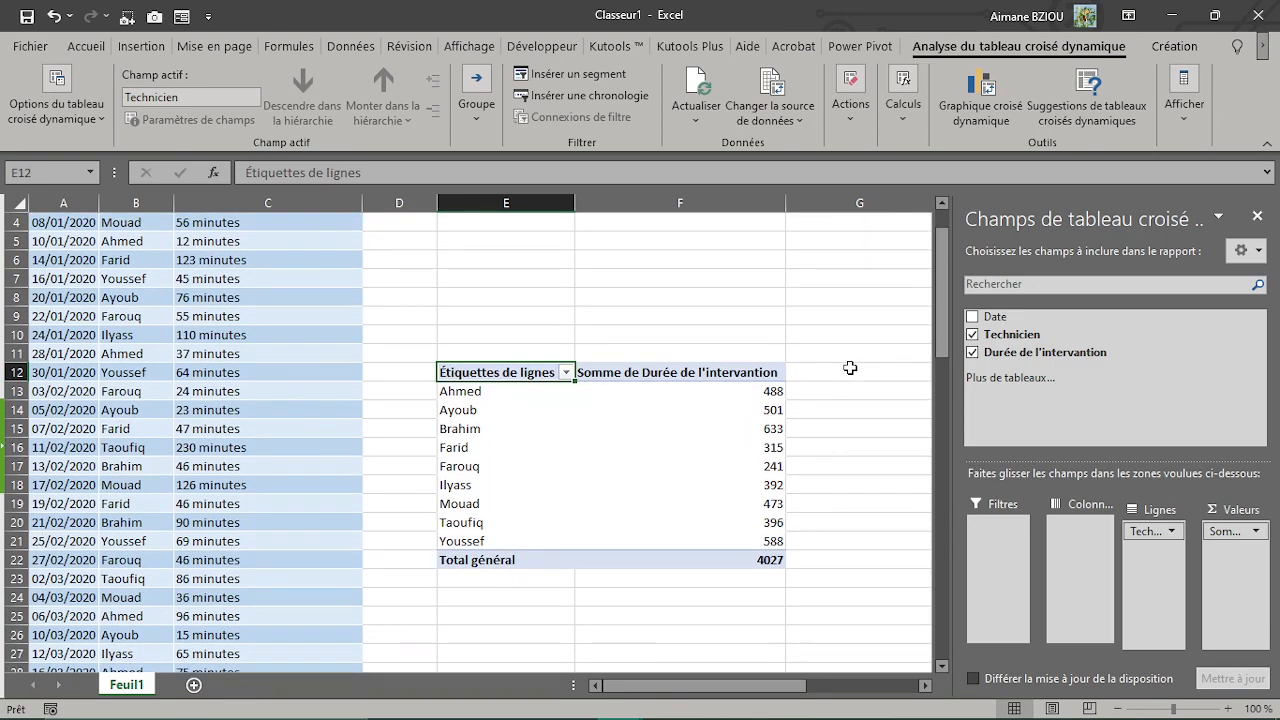
pyautogui.moveTo(720, 391); pyautogui.dragTo(720, 560)
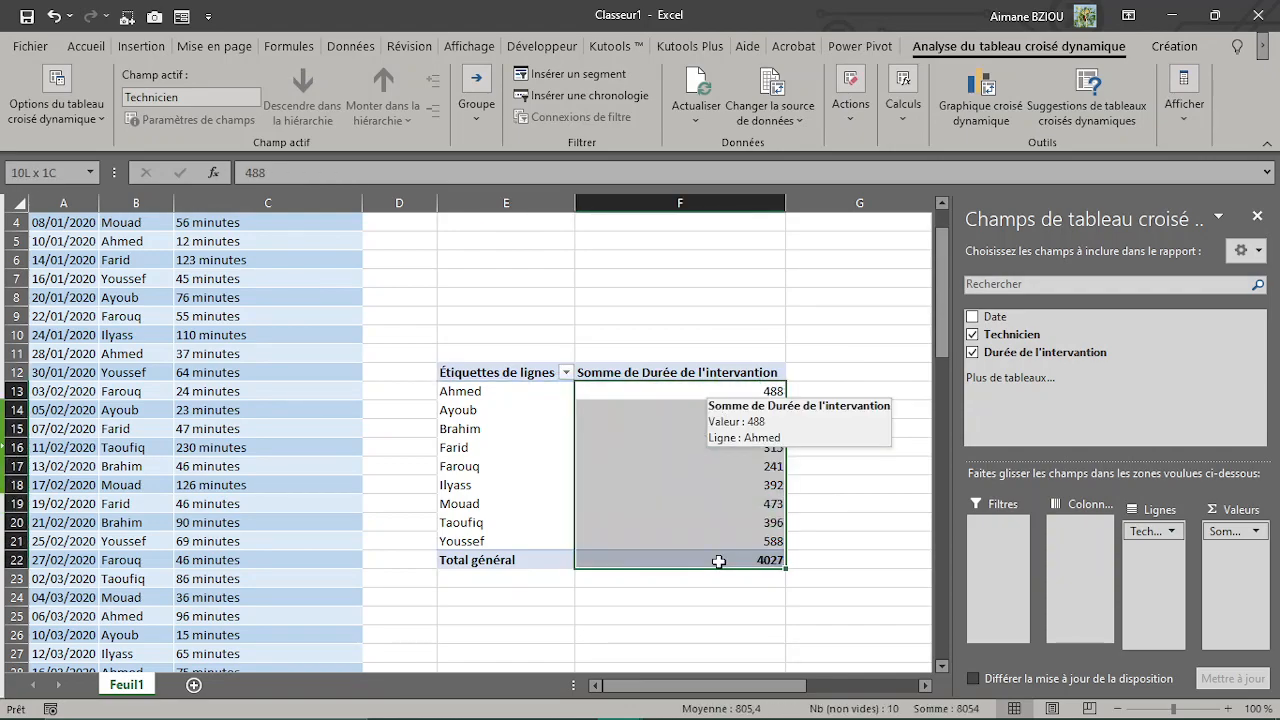
pyautogui.click(85, 44)
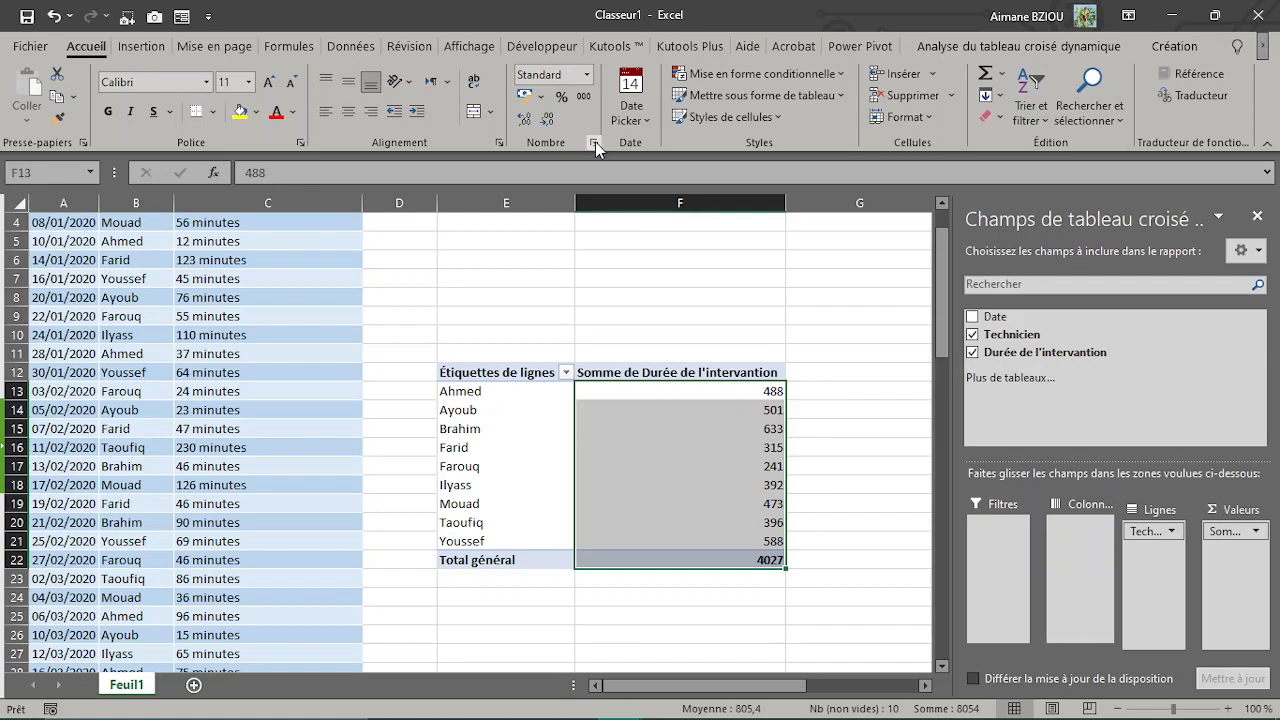
pyautogui.click(595, 142)
pyautogui.click(688, 311)
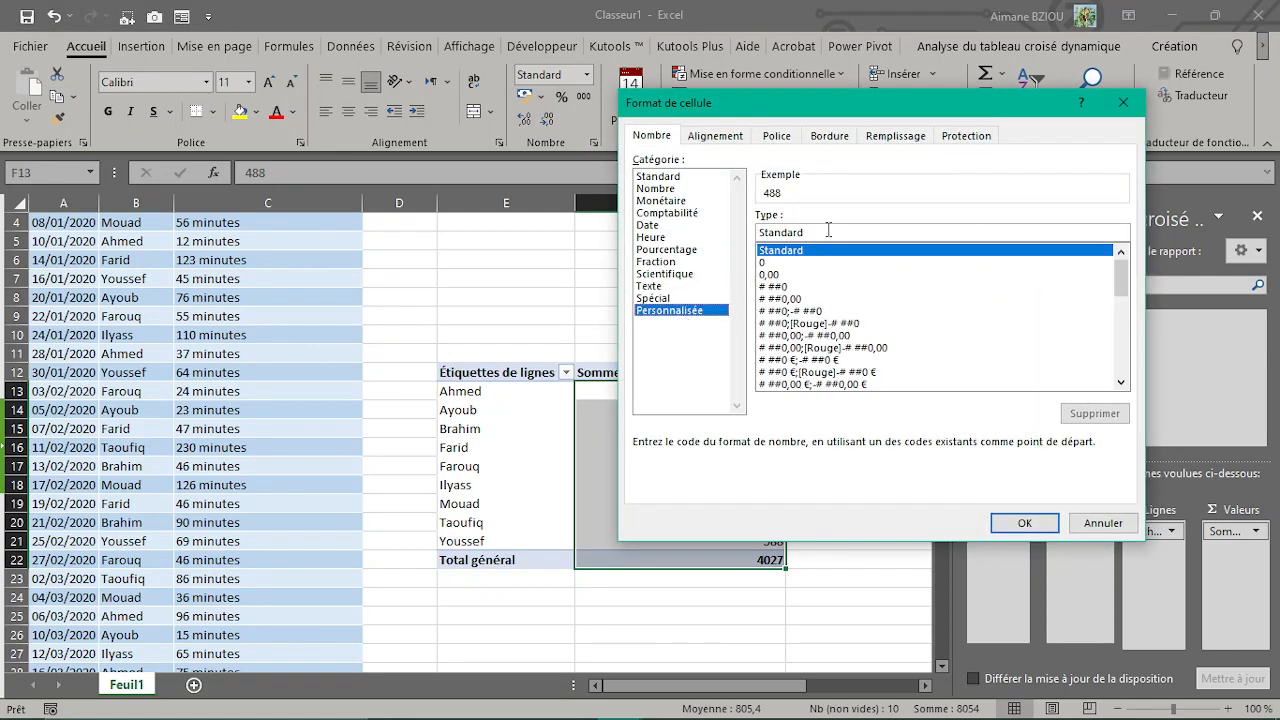
pyautogui.write('"')
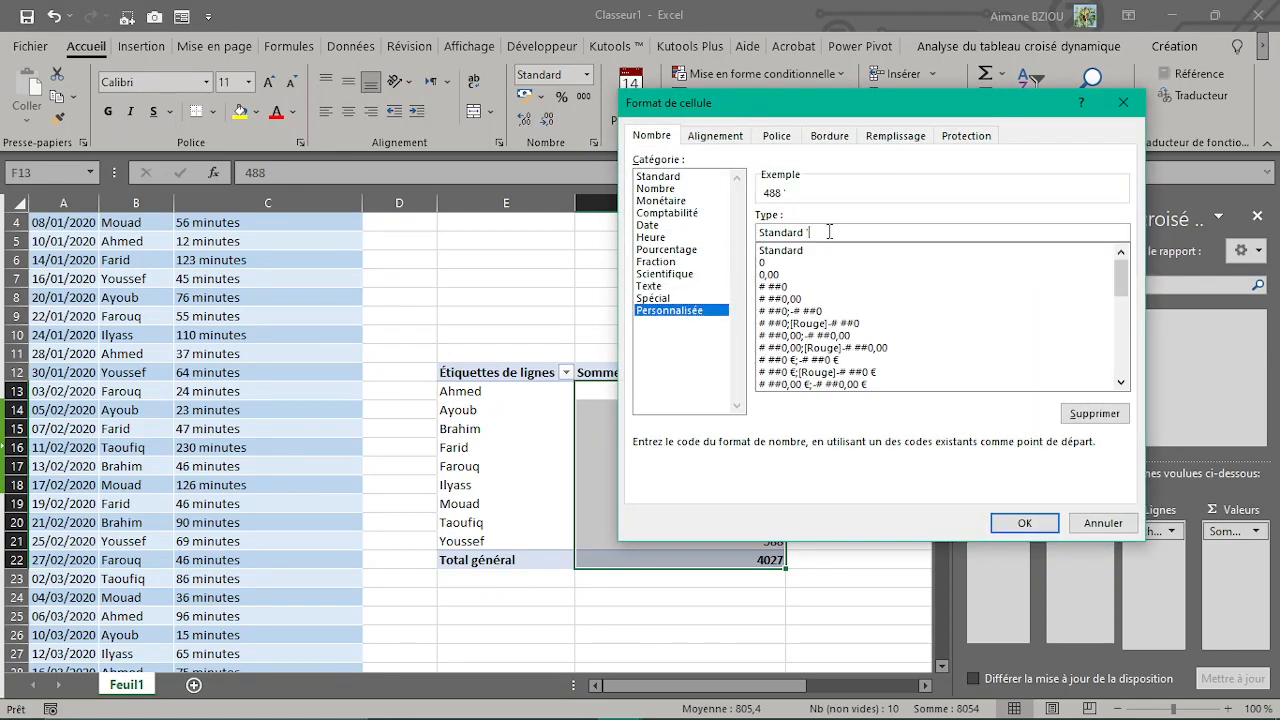
pyautogui.write('minutes"')
pyautogui.press('Return')
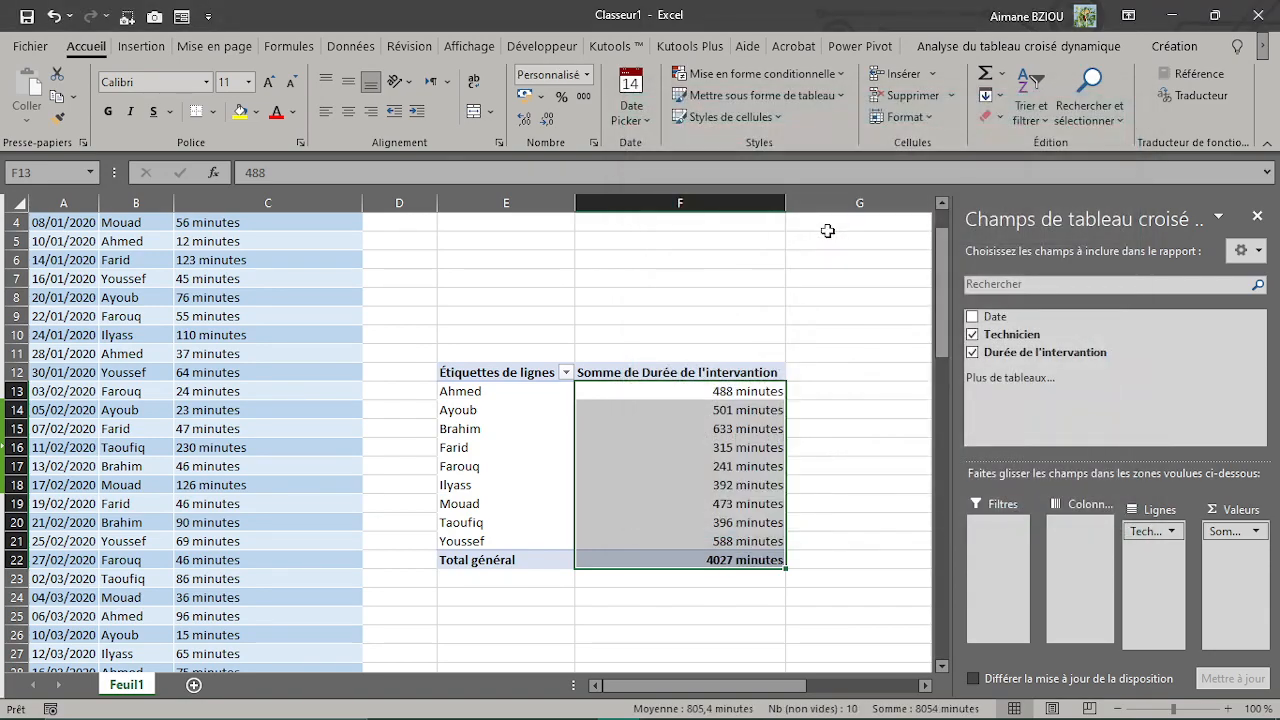
# Step: Remove "Somme de" from the value column header in F12, leaving Durée de l'intervantion
pyautogui.click(641, 372)
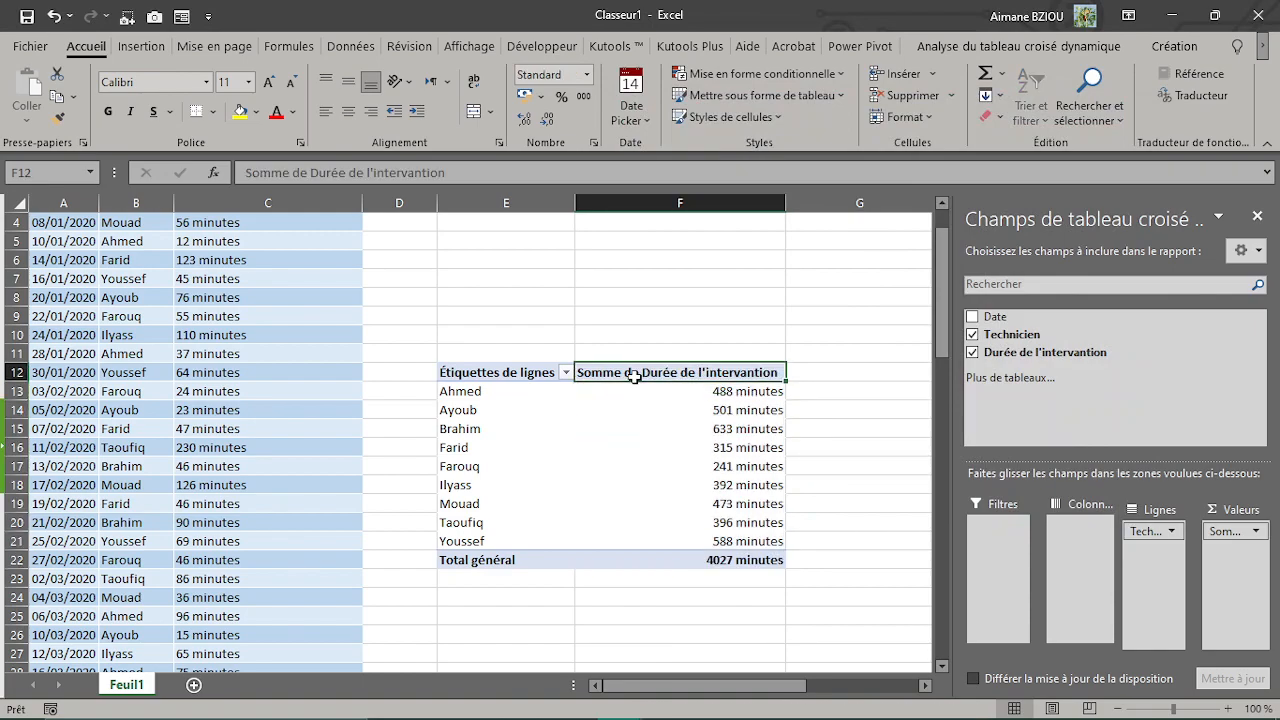
pyautogui.click(307, 173)
pyautogui.press('BackSpace')
pyautogui.press('BackSpace')
pyautogui.press('BackSpace')
pyautogui.press('BackSpace')
pyautogui.press('BackSpace')
pyautogui.press('BackSpace')
pyautogui.press('BackSpace')
pyautogui.press('BackSpace')
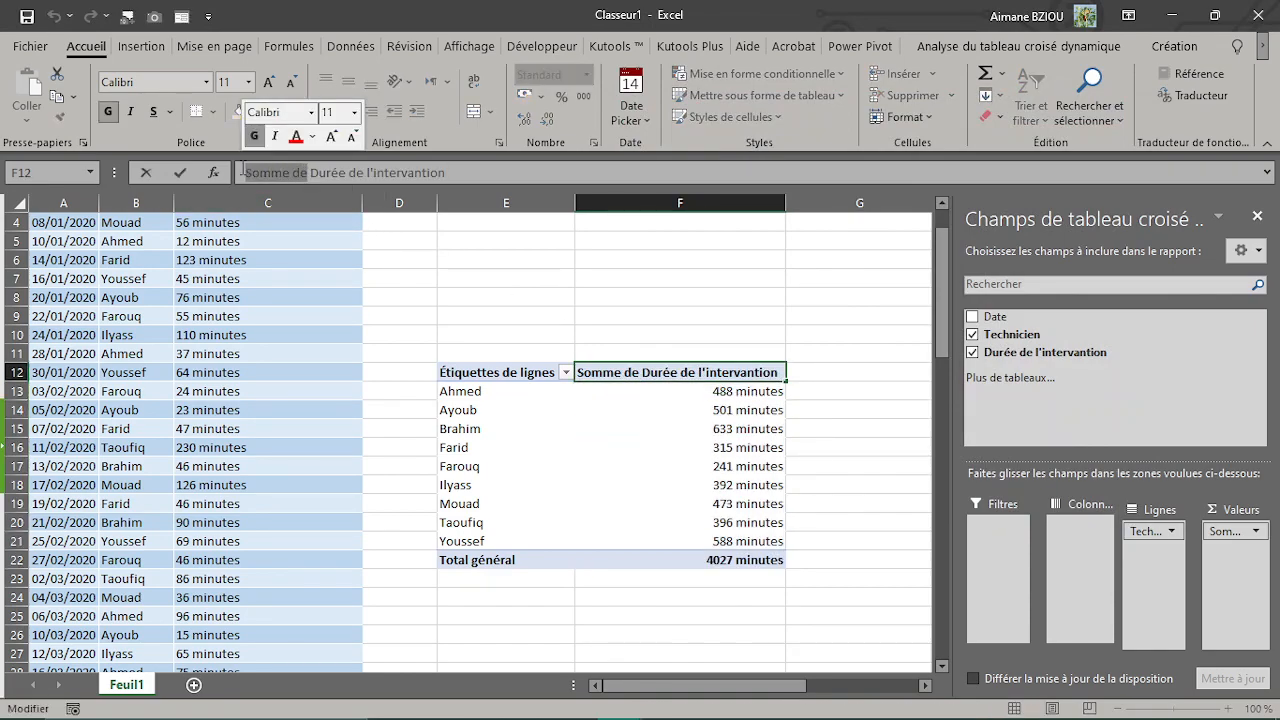
pyautogui.press('Return')
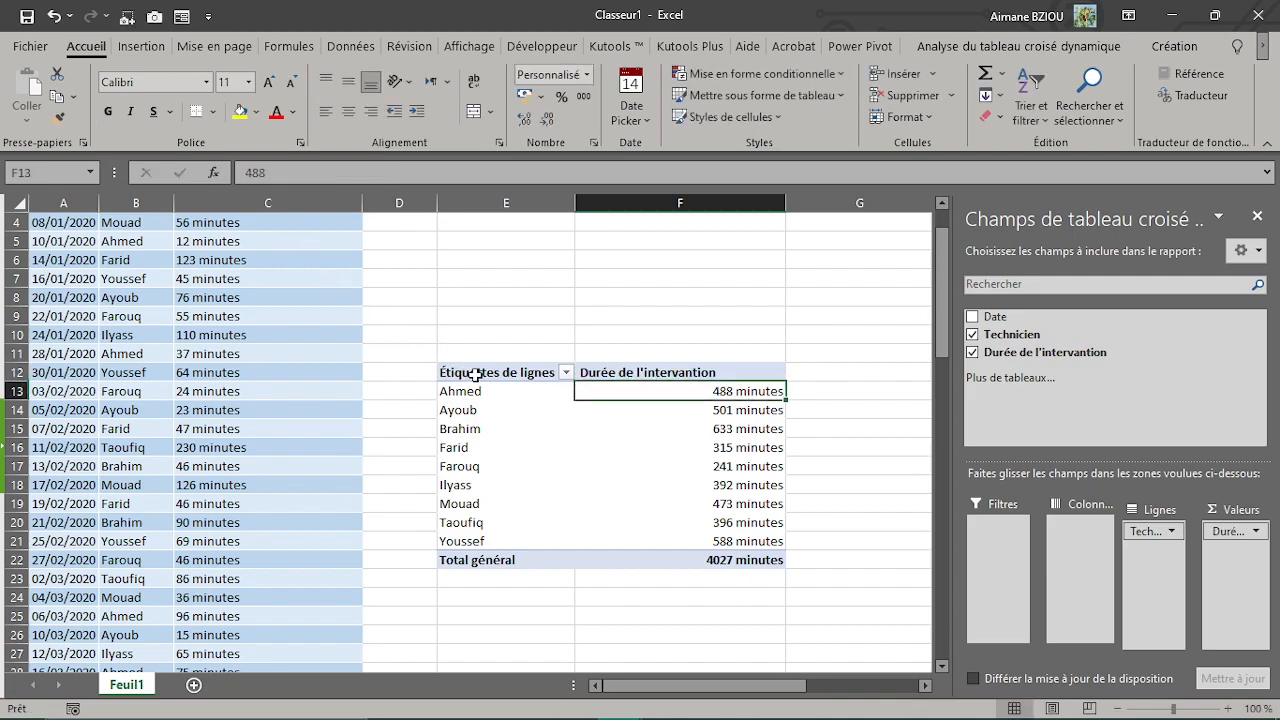
# Step: Blank out the row labels header of the pivot table in cell E12
pyautogui.click(533, 372)
pyautogui.press('Return')
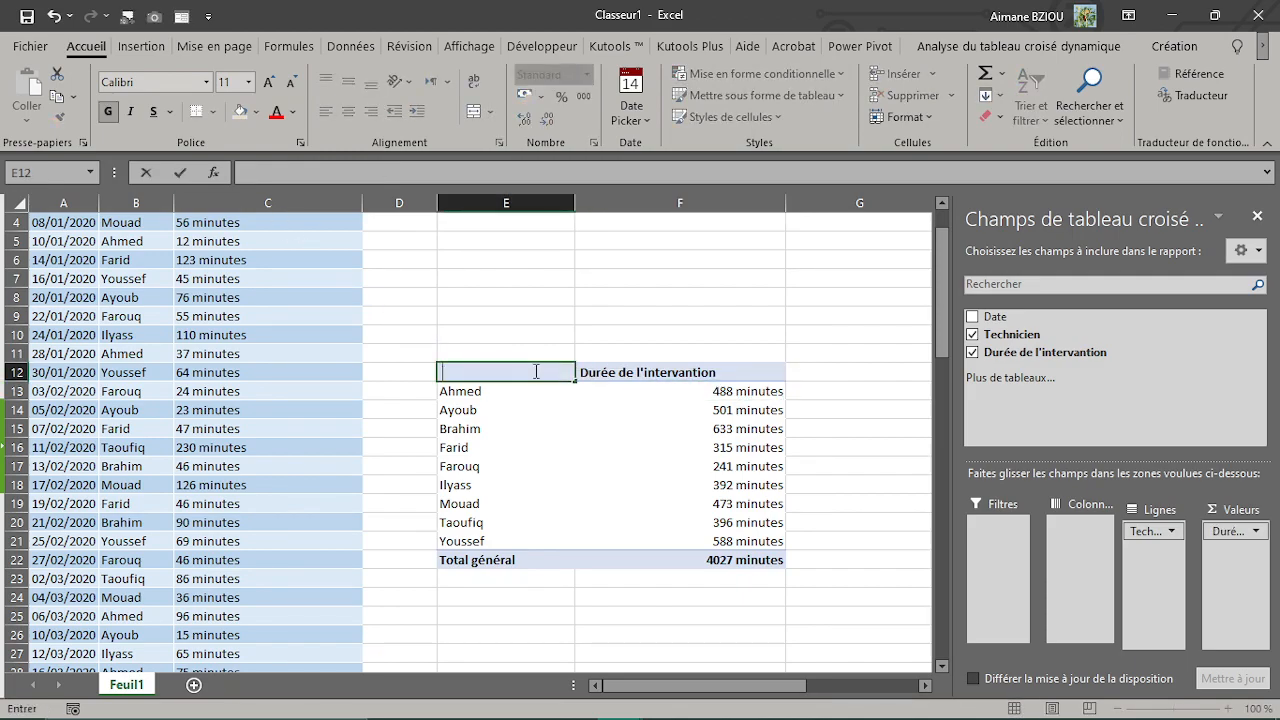
pyautogui.click(607, 427)
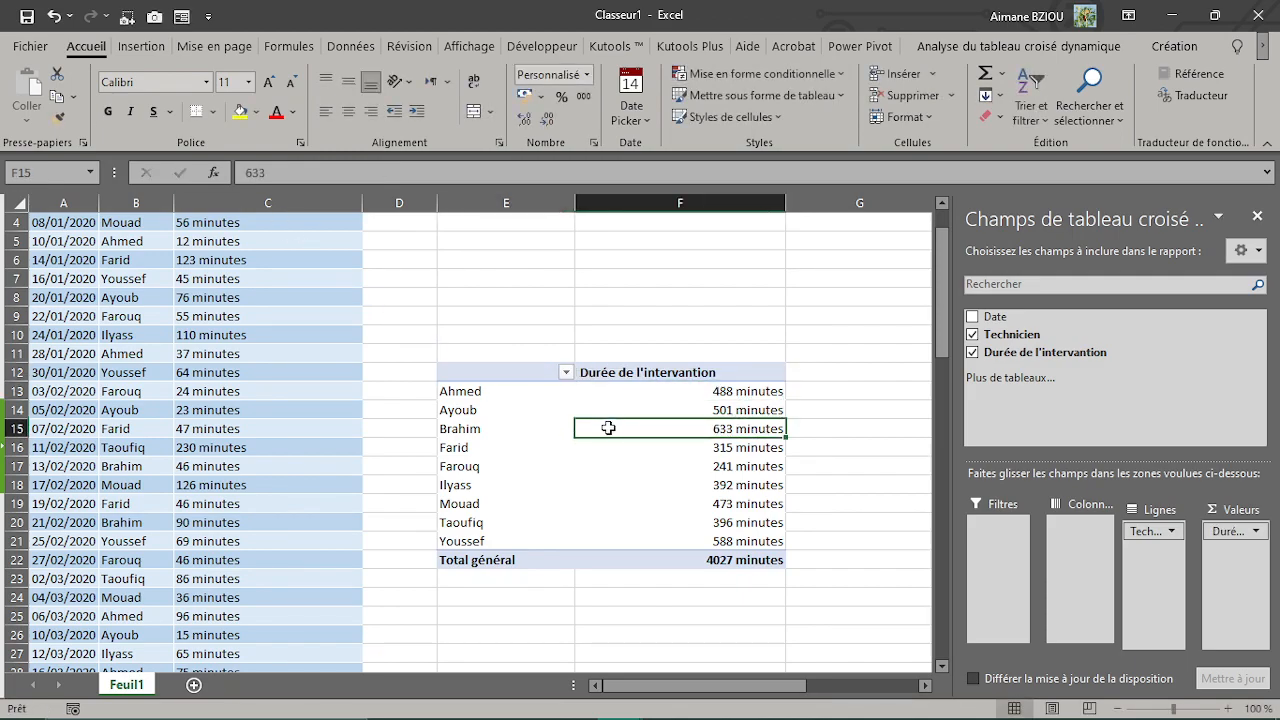
# Step: Centre the Durée de l'intervantion header in cell F12 horizontally
pyautogui.click(668, 376)
pyautogui.click(540, 372)
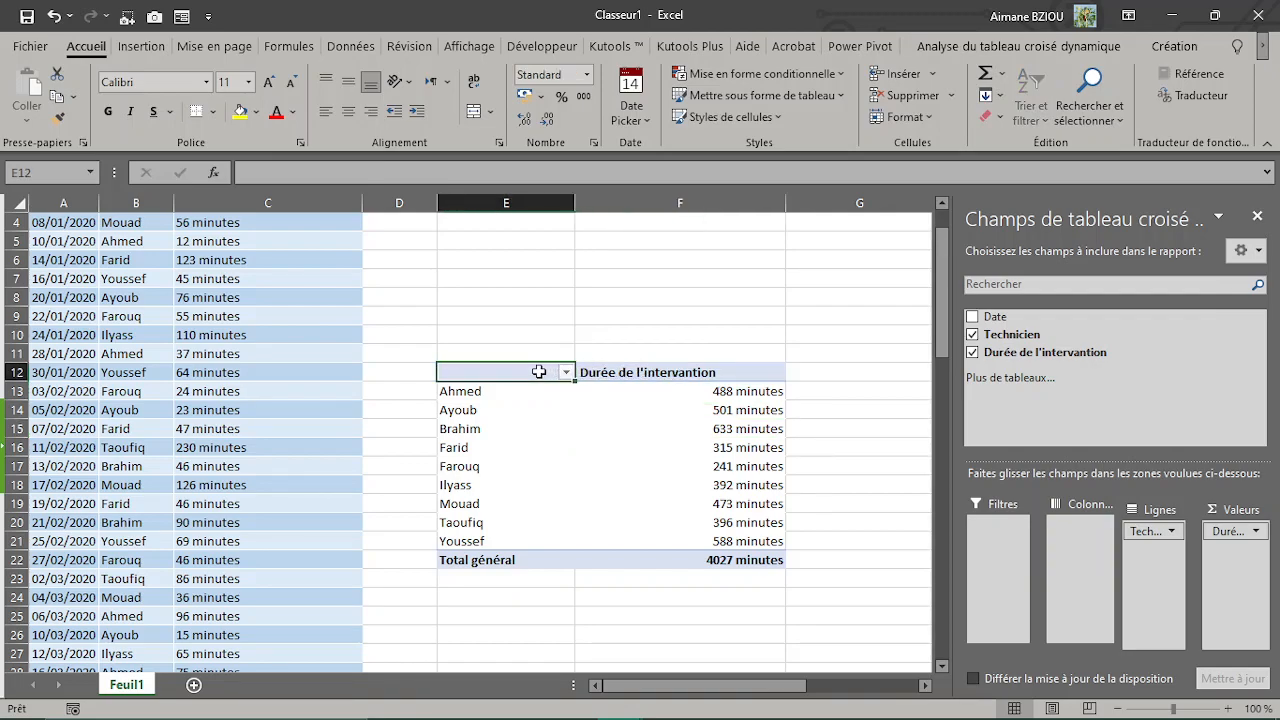
pyautogui.click(656, 376)
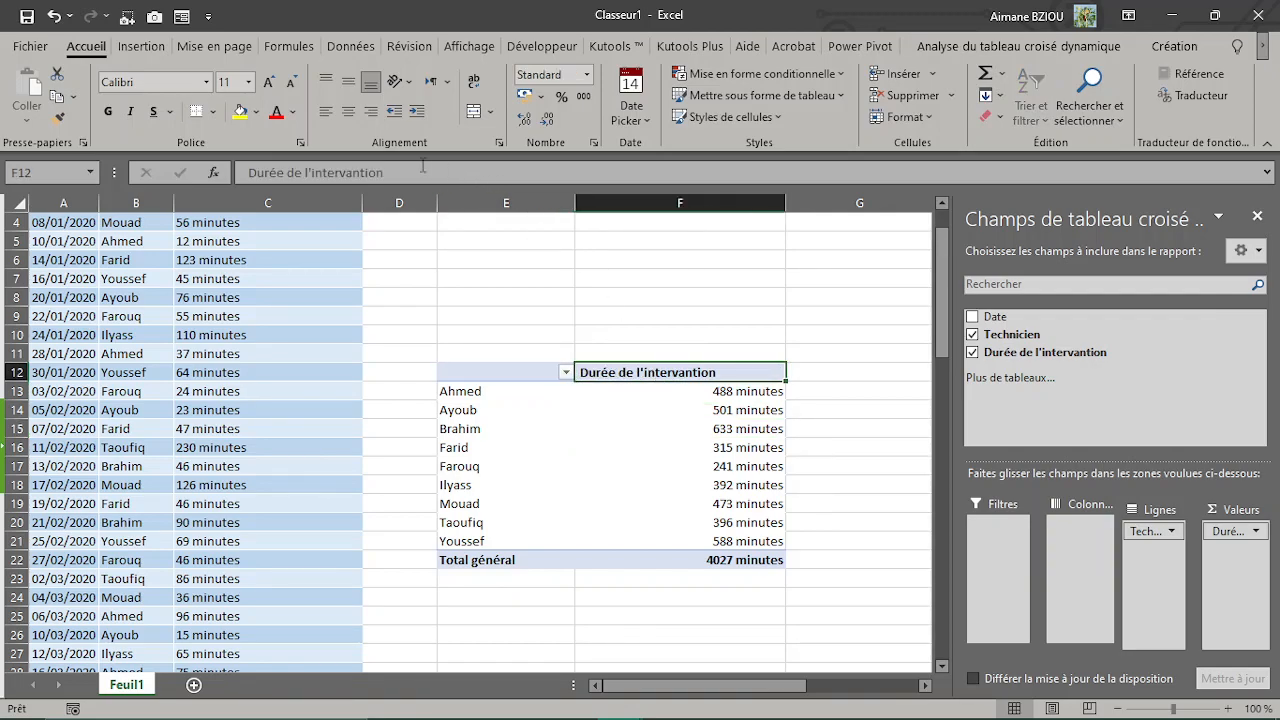
pyautogui.click(348, 111)
pyautogui.click(740, 450)
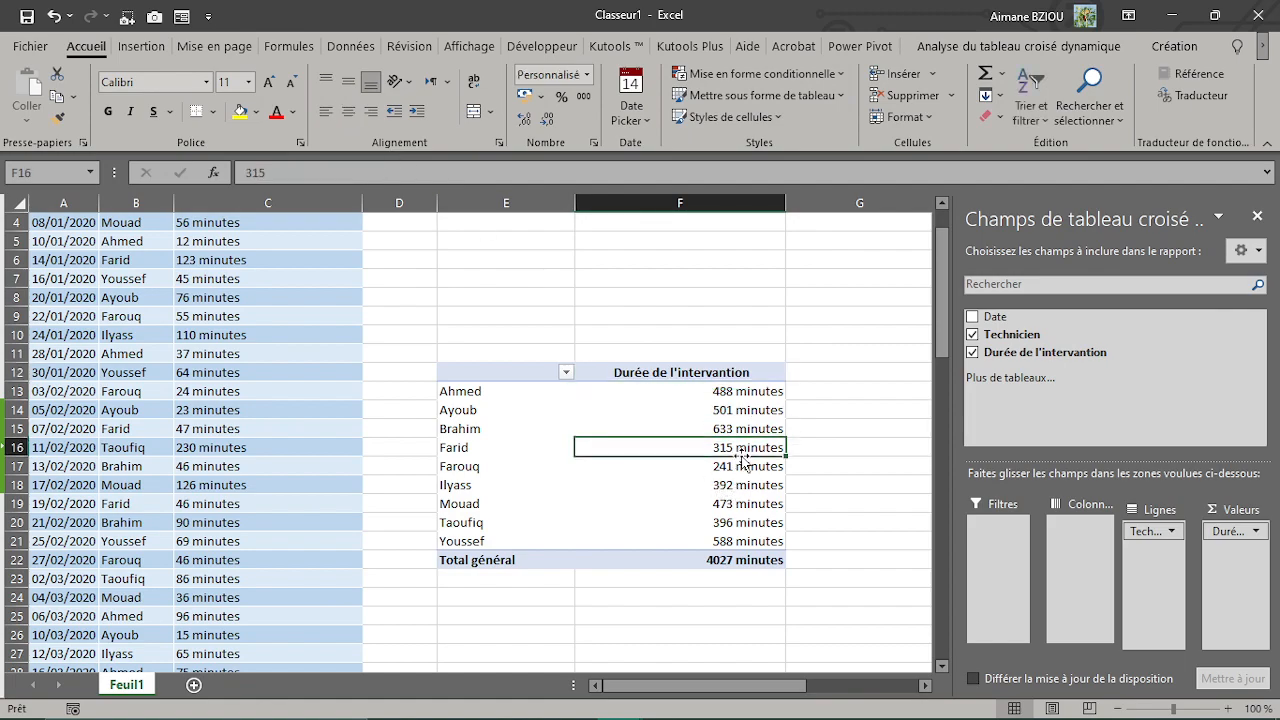
# Step: Try the Date field as a report filter, look through its date list, and remove the field from the pivot table
pyautogui.click(702, 379)
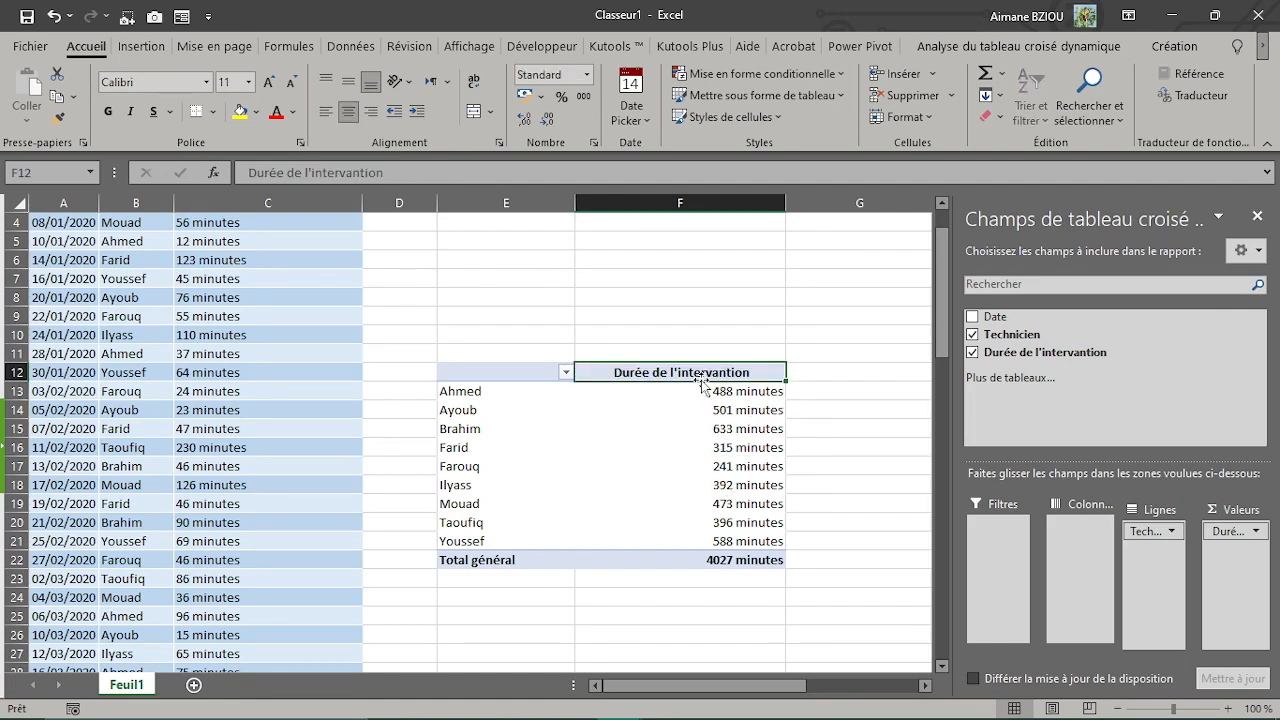
pyautogui.moveTo(707, 401)
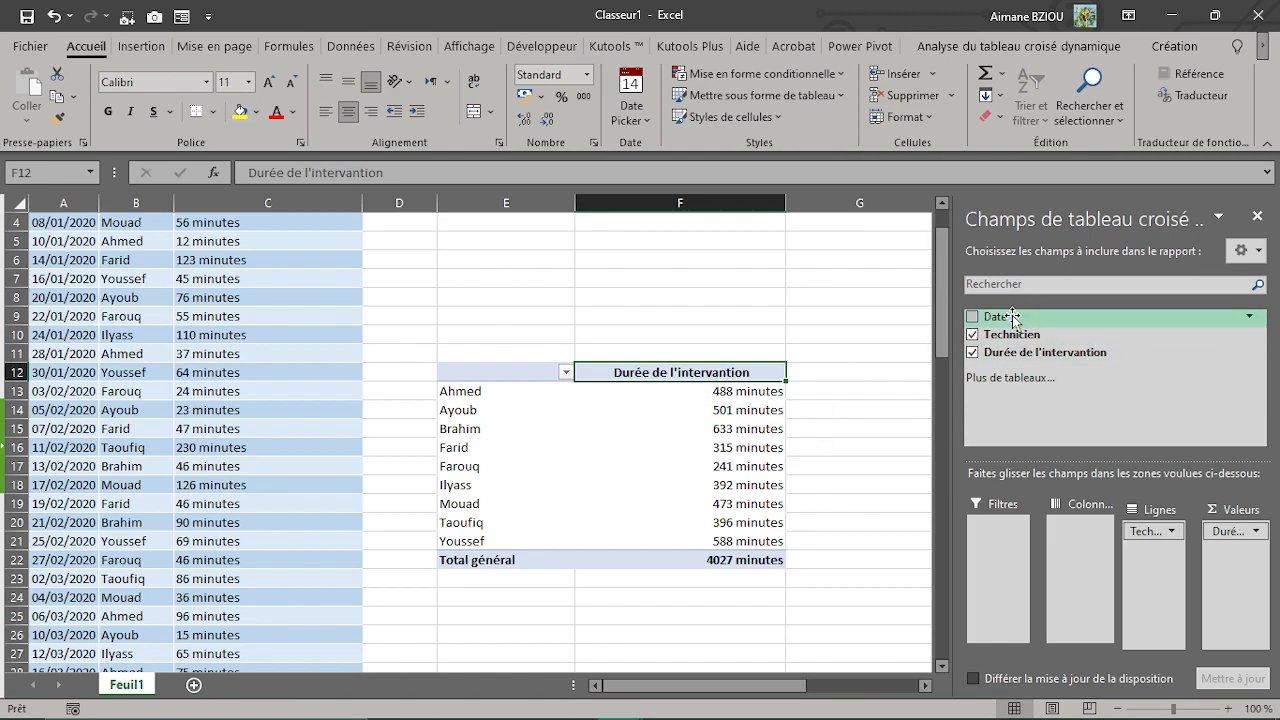
pyautogui.moveTo(1010, 320); pyautogui.dragTo(997, 548)
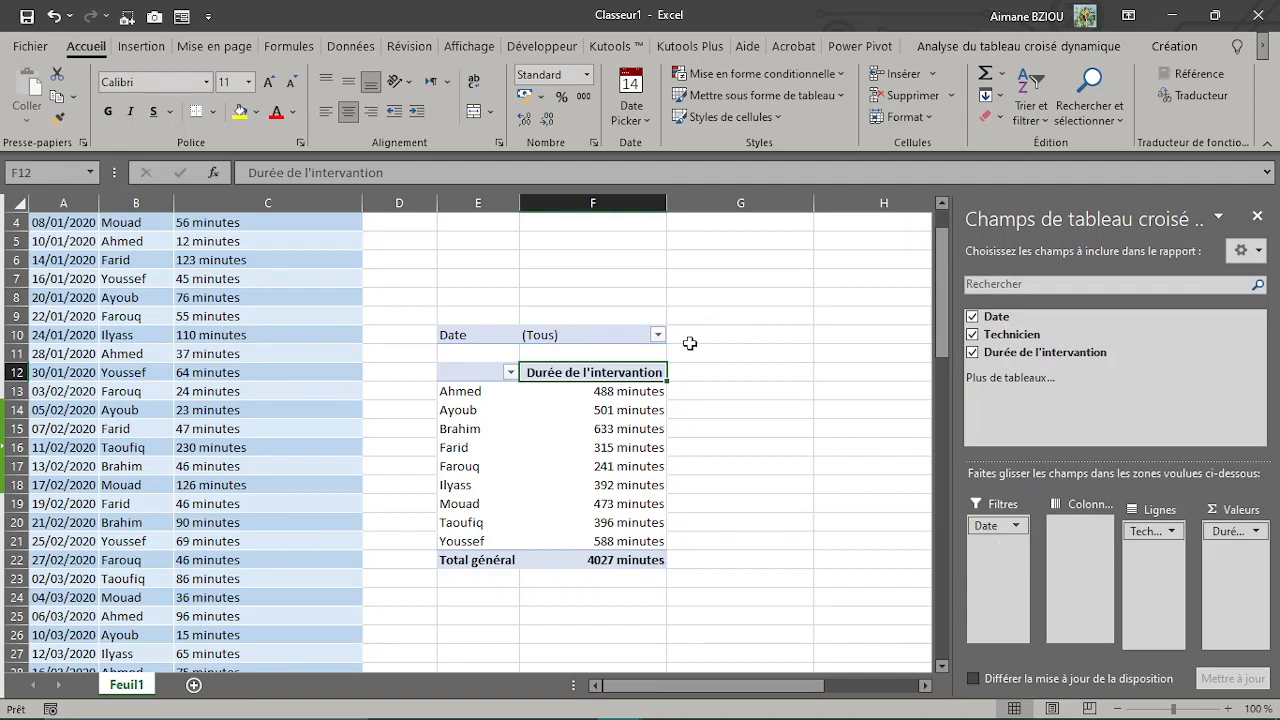
pyautogui.click(657, 334)
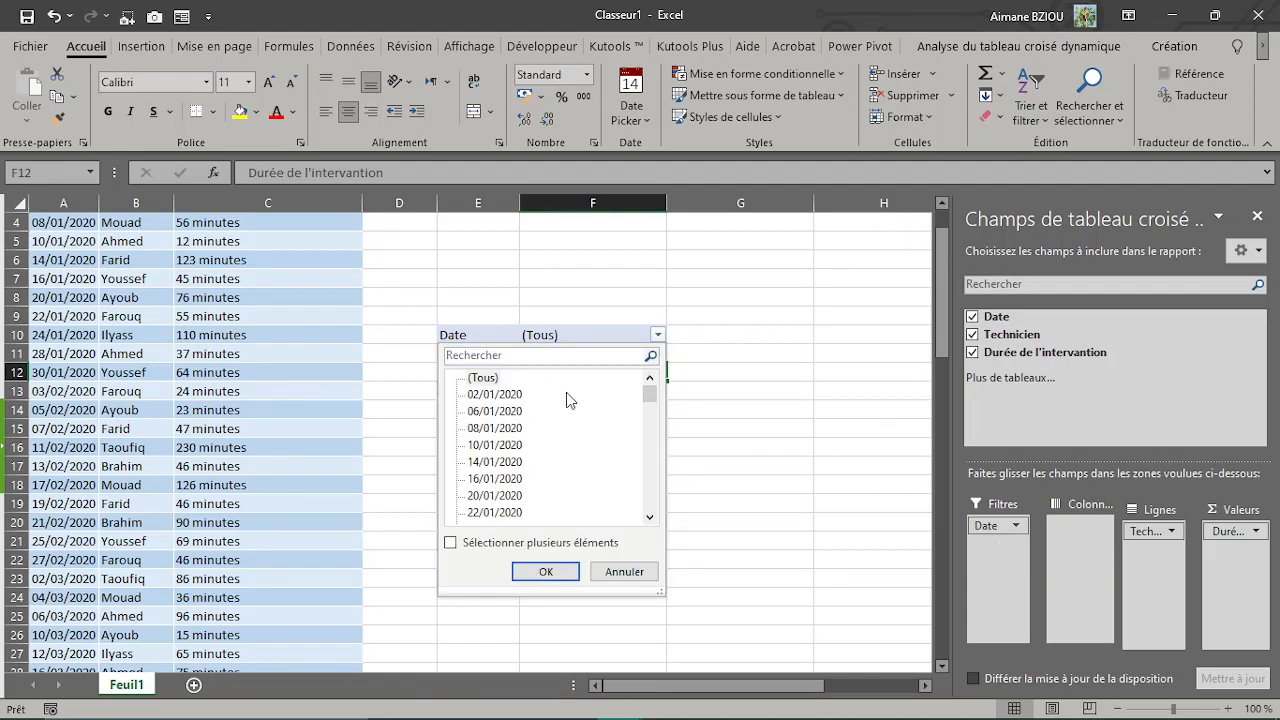
pyautogui.moveTo(646, 407)
pyautogui.mouseDown()
pyautogui.moveTo(646, 530)
pyautogui.moveTo(649, 392)
pyautogui.mouseUp()
pyautogui.moveTo(995, 529); pyautogui.dragTo(1100, 360)
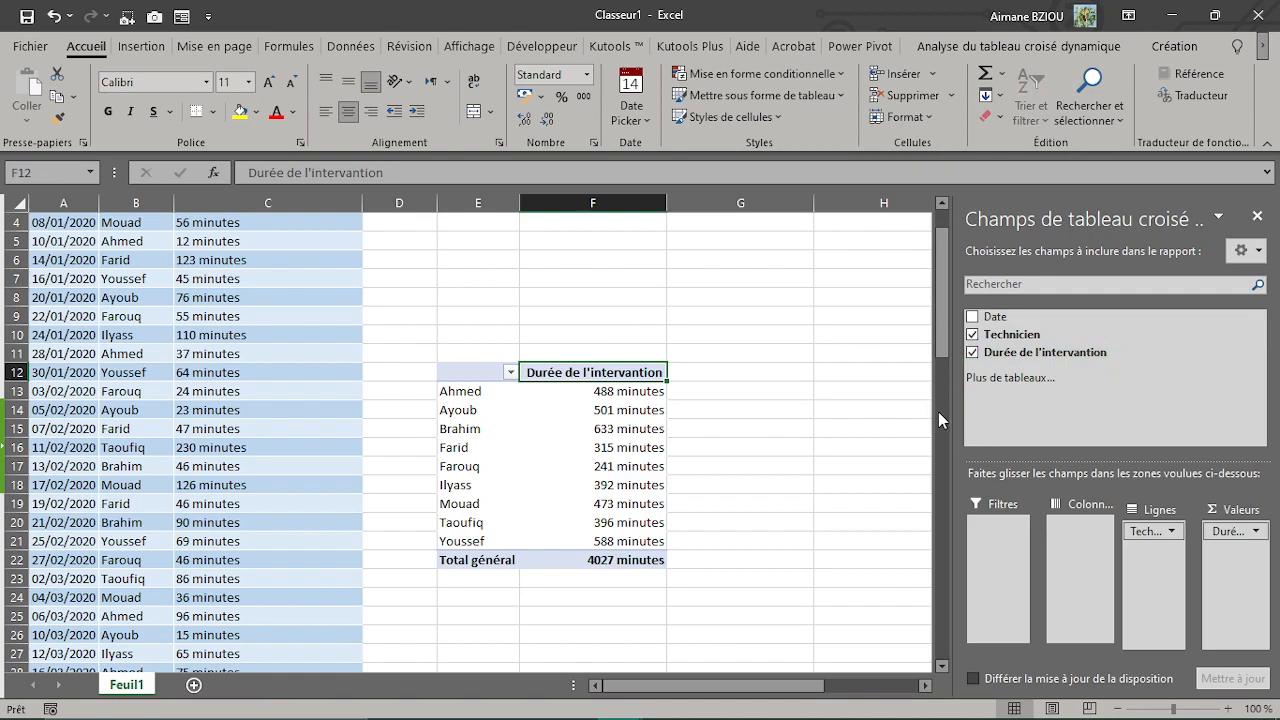
# Step: Insert a timeline for the Date field, place it above the pivot table and bring January 2020 into its range
pyautogui.click(1010, 45)
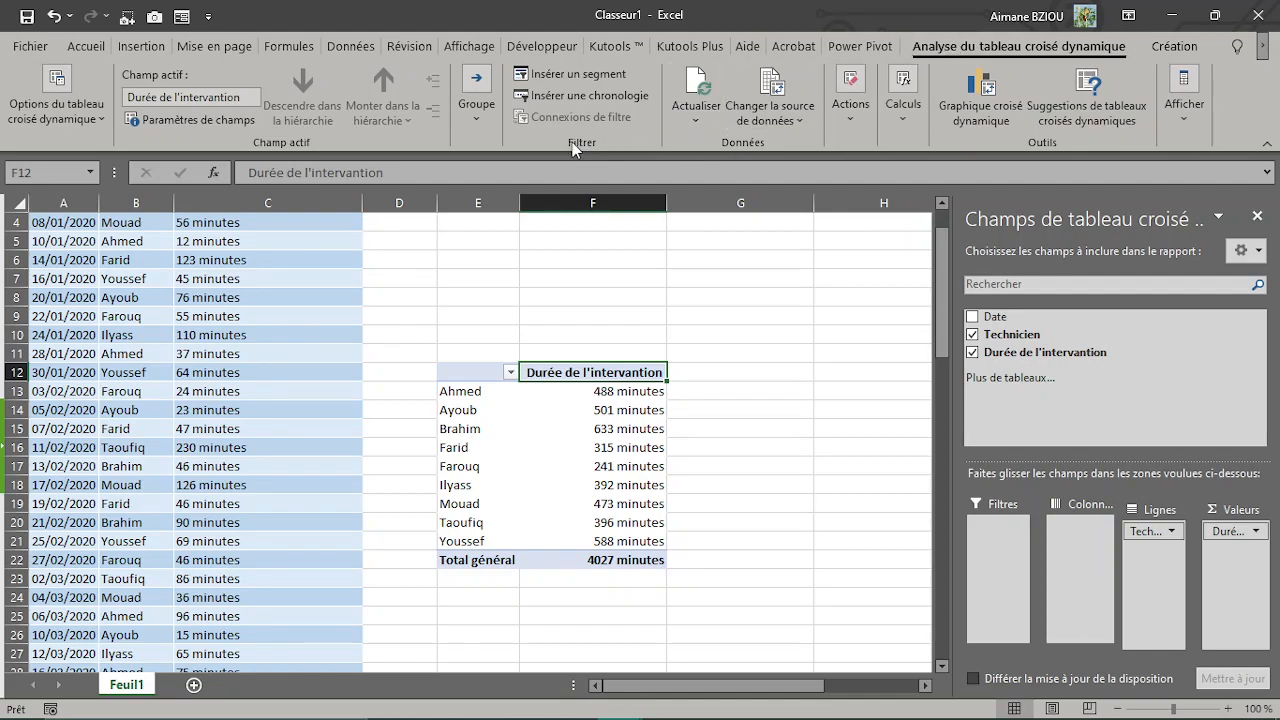
pyautogui.click(577, 100)
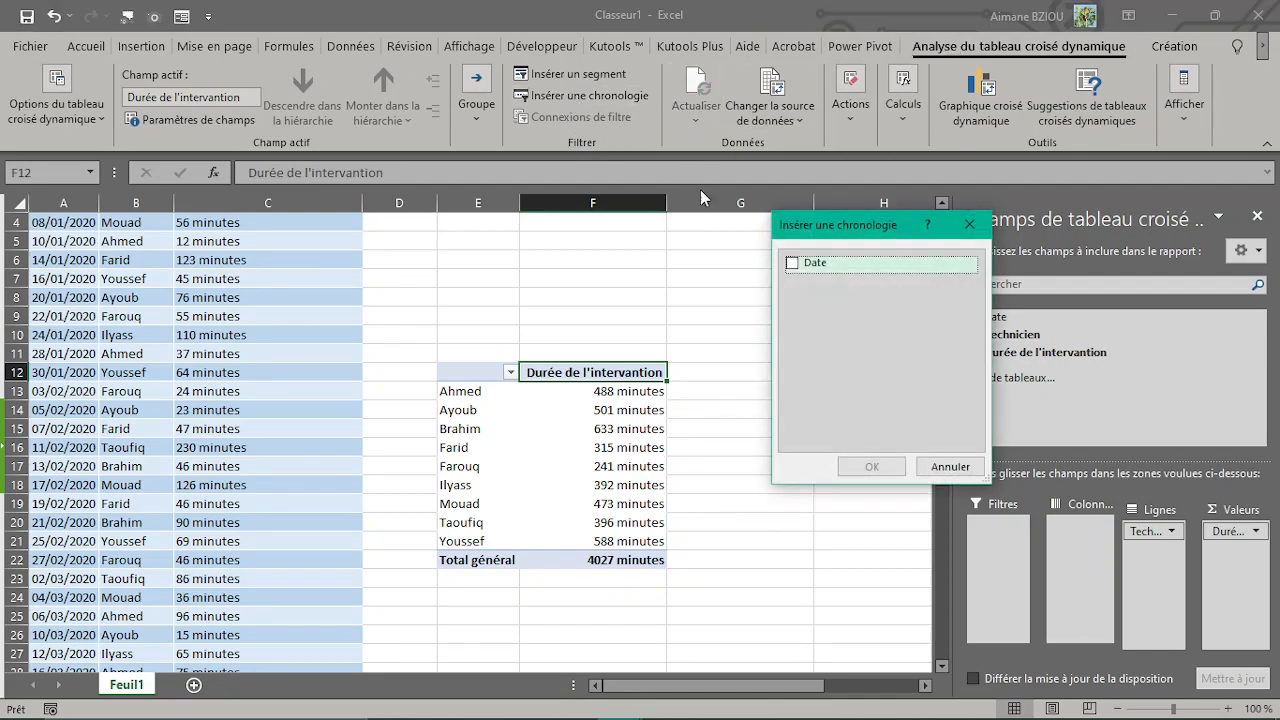
pyautogui.click(793, 265)
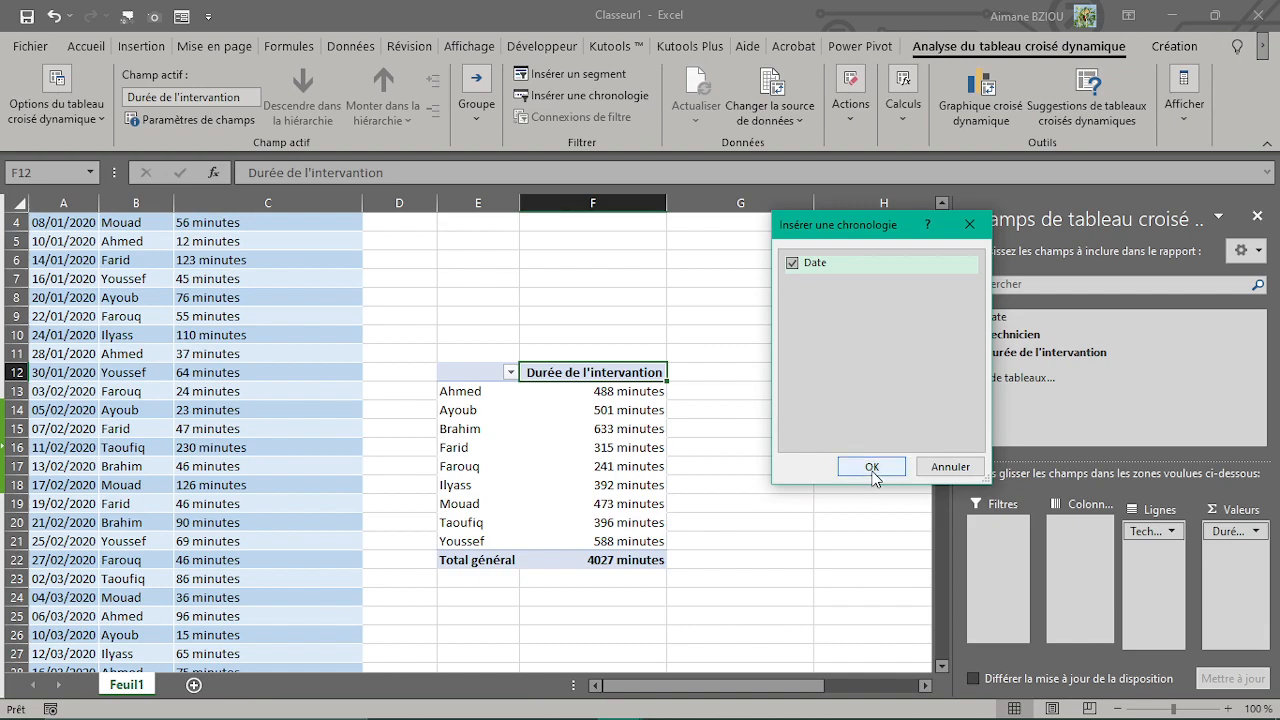
pyautogui.click(871, 467)
pyautogui.moveTo(550, 380); pyautogui.dragTo(627, 256)
pyautogui.moveTo(557, 375); pyautogui.dragTo(424, 376)
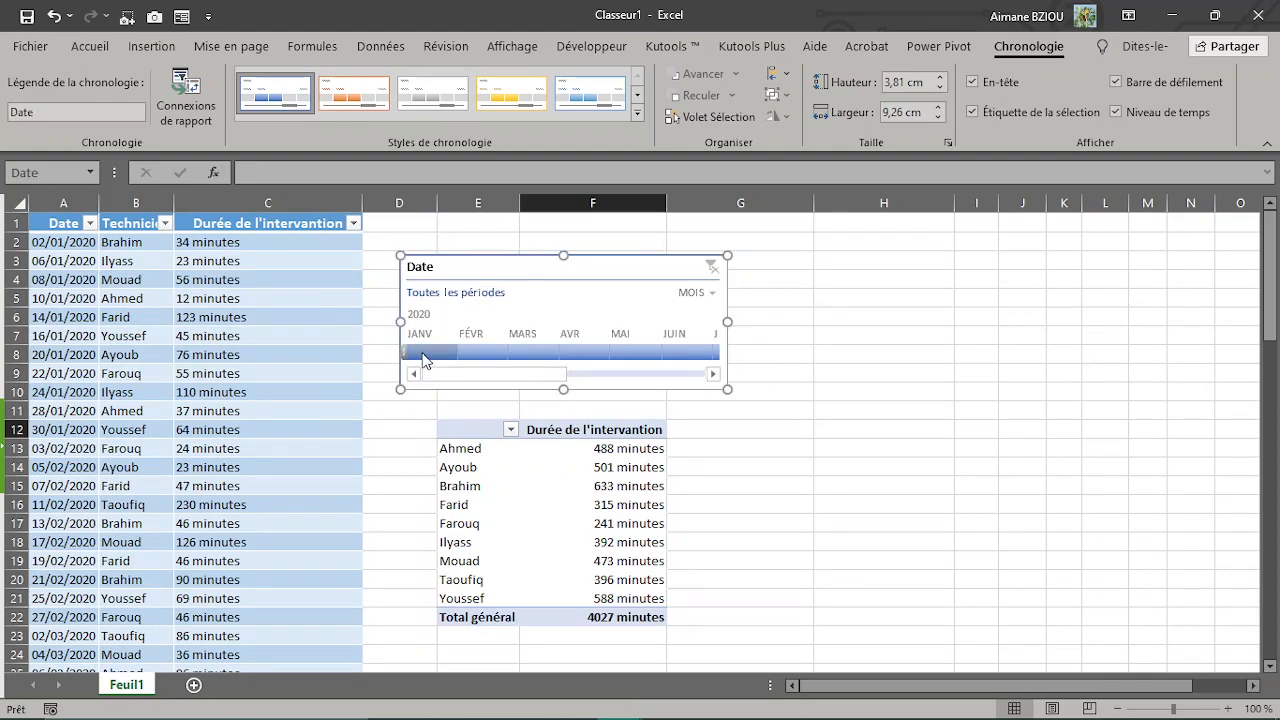
# Step: Filter the pivot table by month with the timeline, trying January, February and the range January to April 2020
pyautogui.click(424, 352)
pyautogui.click(486, 360)
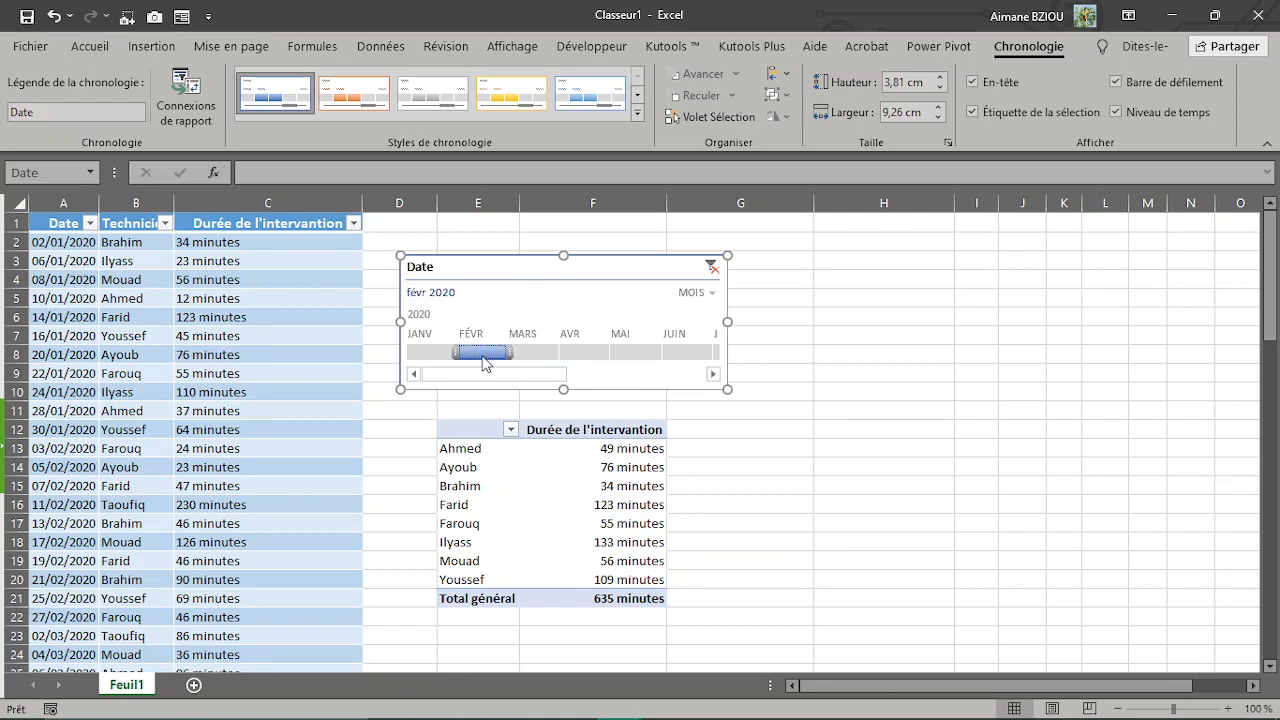
pyautogui.click(452, 360)
pyautogui.moveTo(455, 360); pyautogui.dragTo(602, 358)
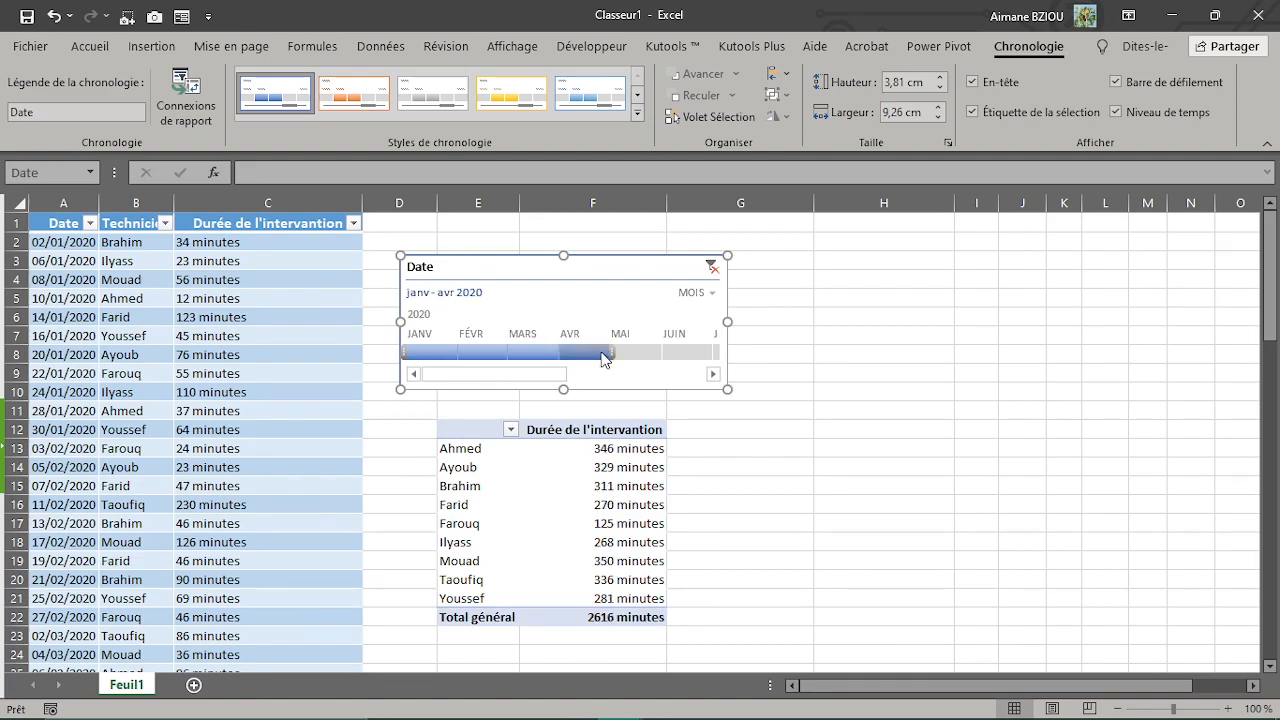
# Step: Switch the timeline's time level to TRIMESTRES and filter the pivot table to Tr1, extending the range to Tr1 - Tr2 2020
pyautogui.click(709, 294)
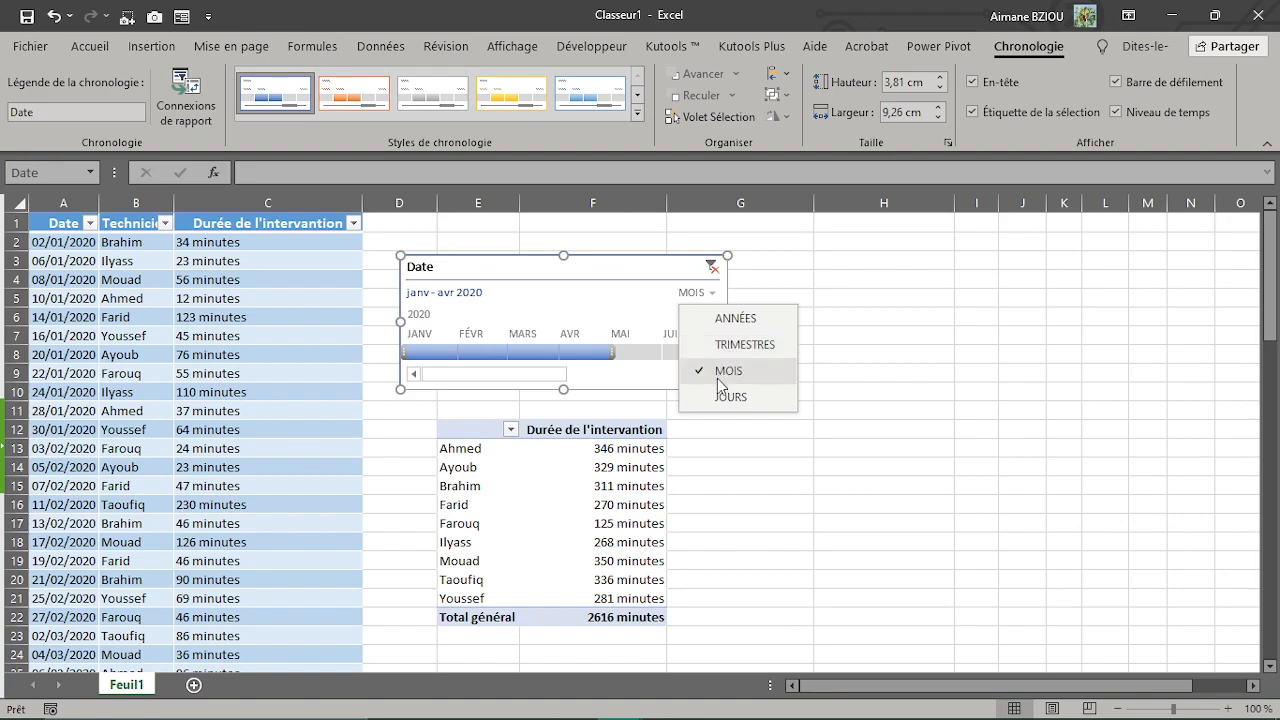
pyautogui.click(740, 345)
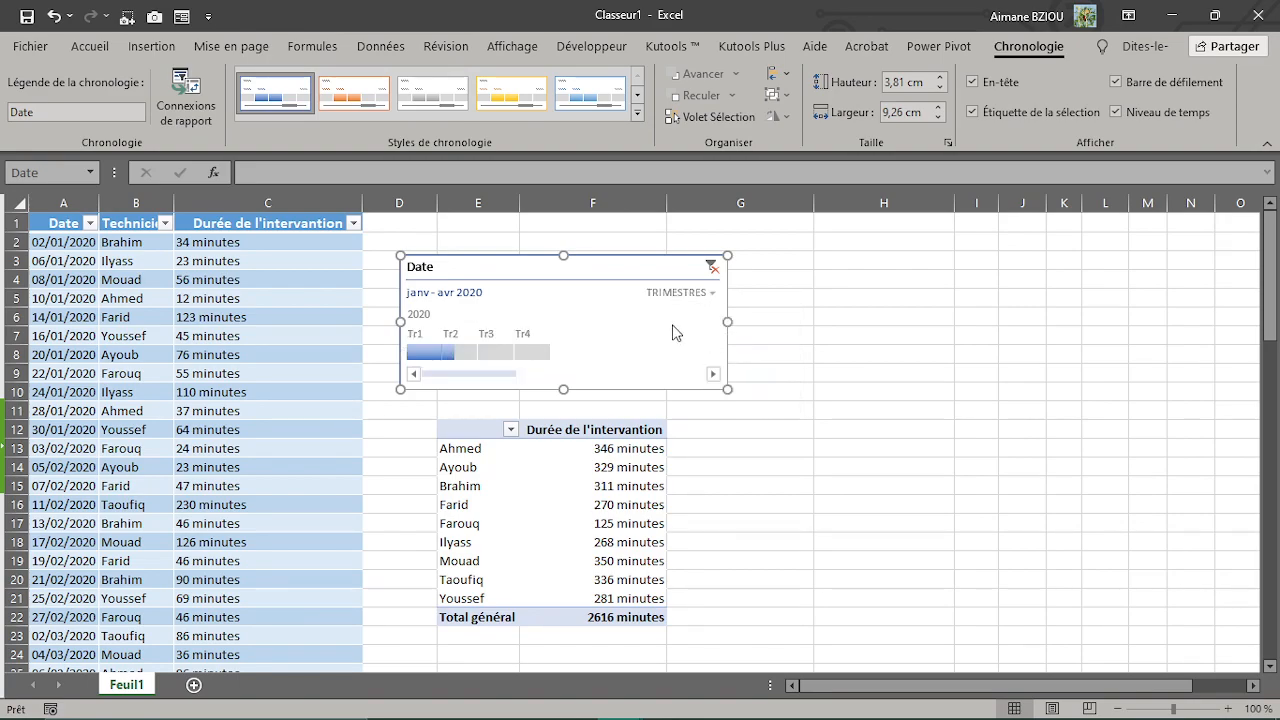
pyautogui.click(418, 354)
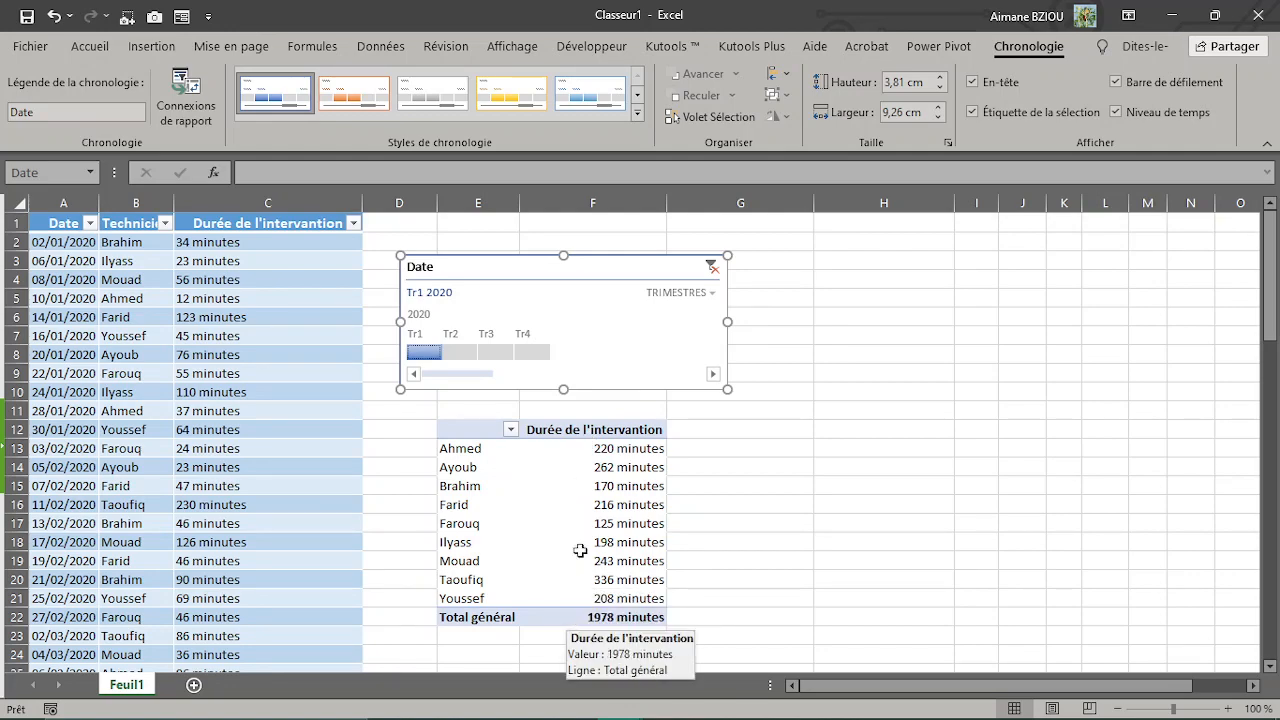
pyautogui.moveTo(460, 354); pyautogui.dragTo(477, 354)
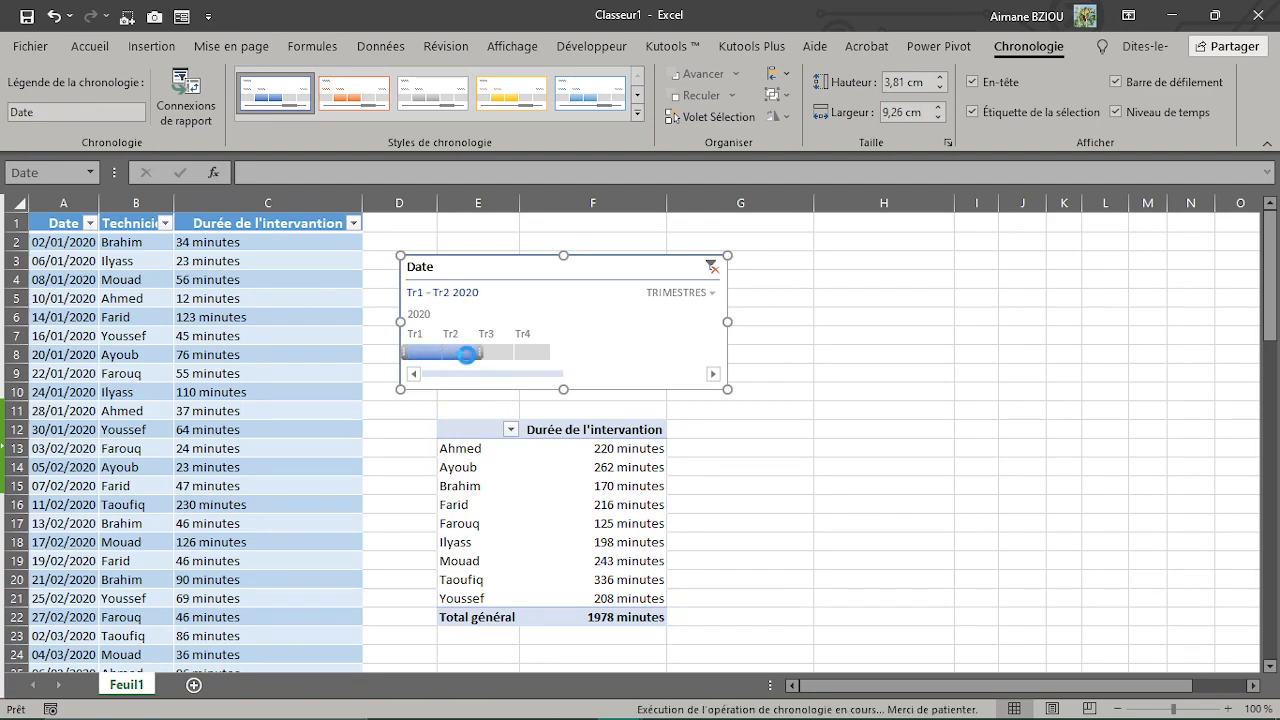
pyautogui.click(599, 507)
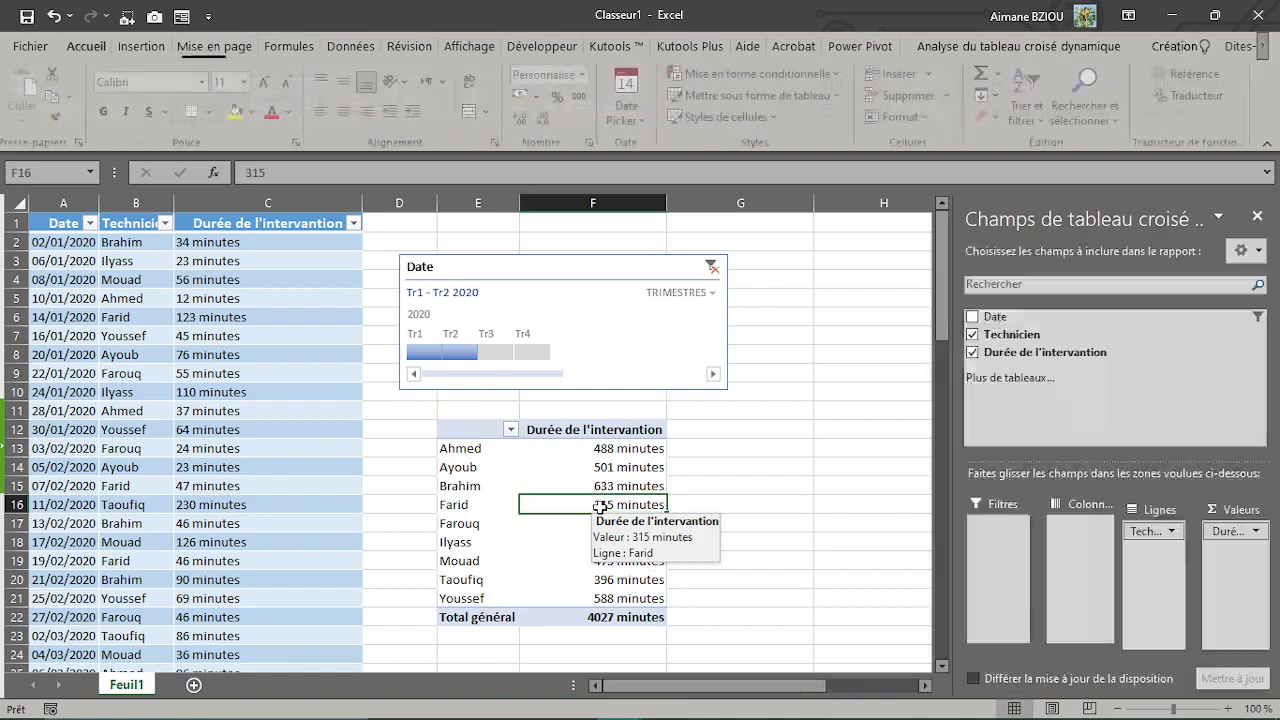